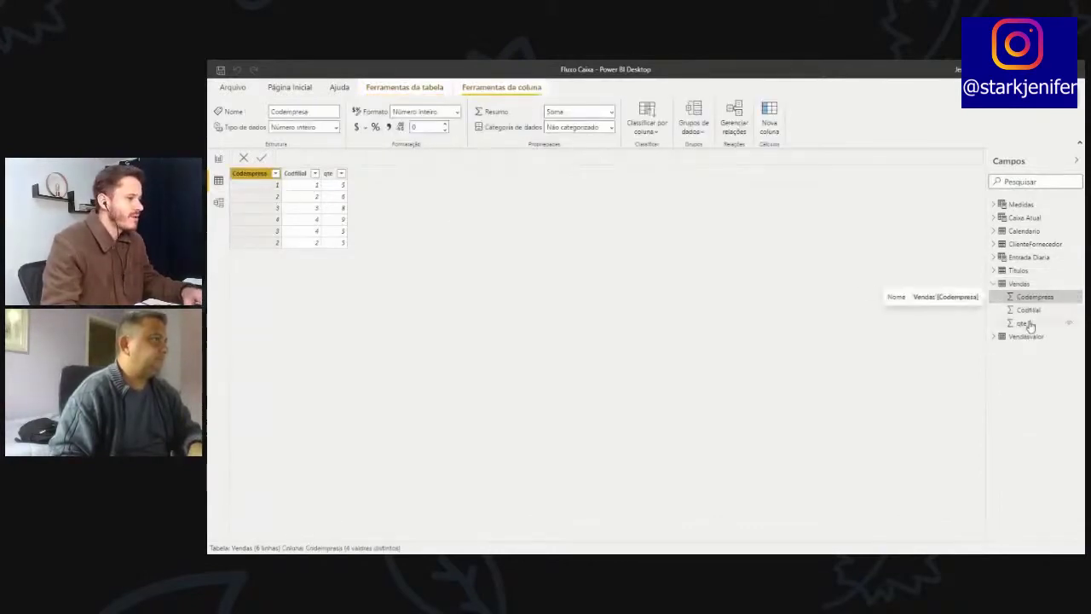
Step: Compare the columns and rows of the Vendas and Vendasvalor tables, including qte and Valor
click(995, 336)
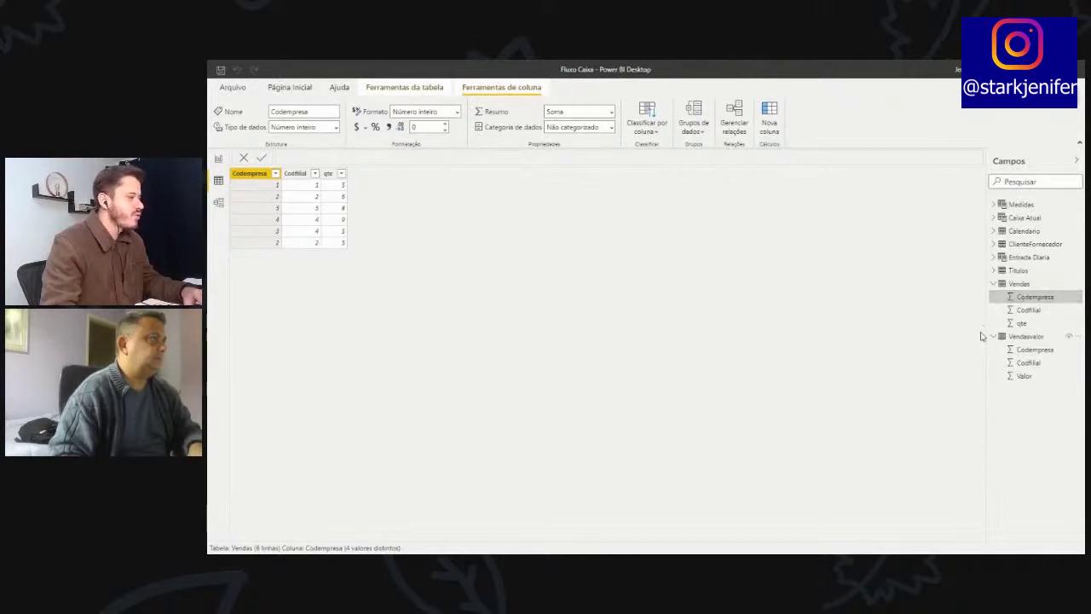
click(1027, 338)
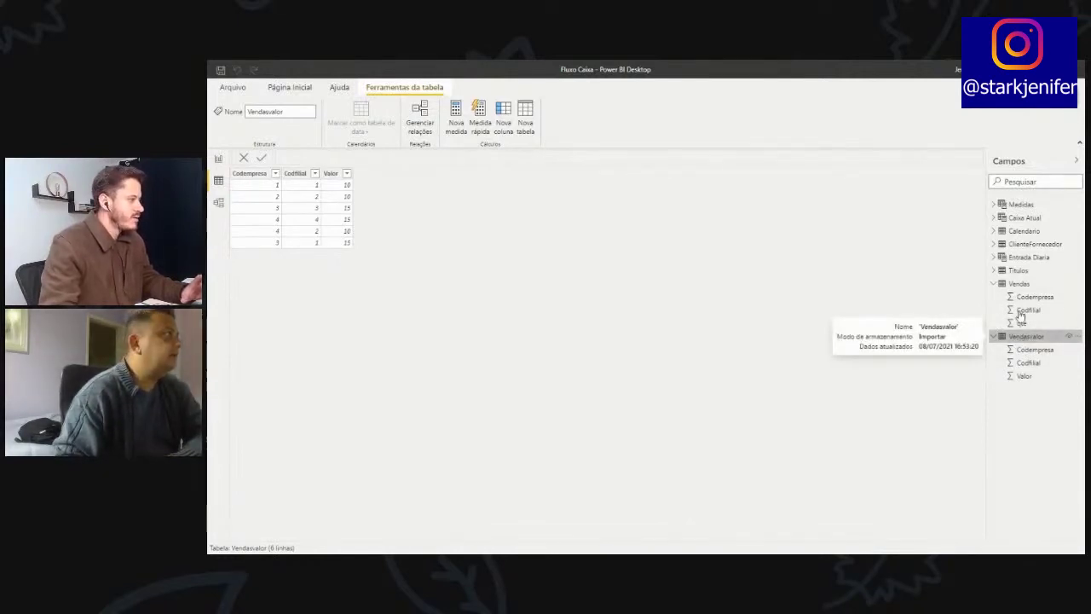
click(1019, 285)
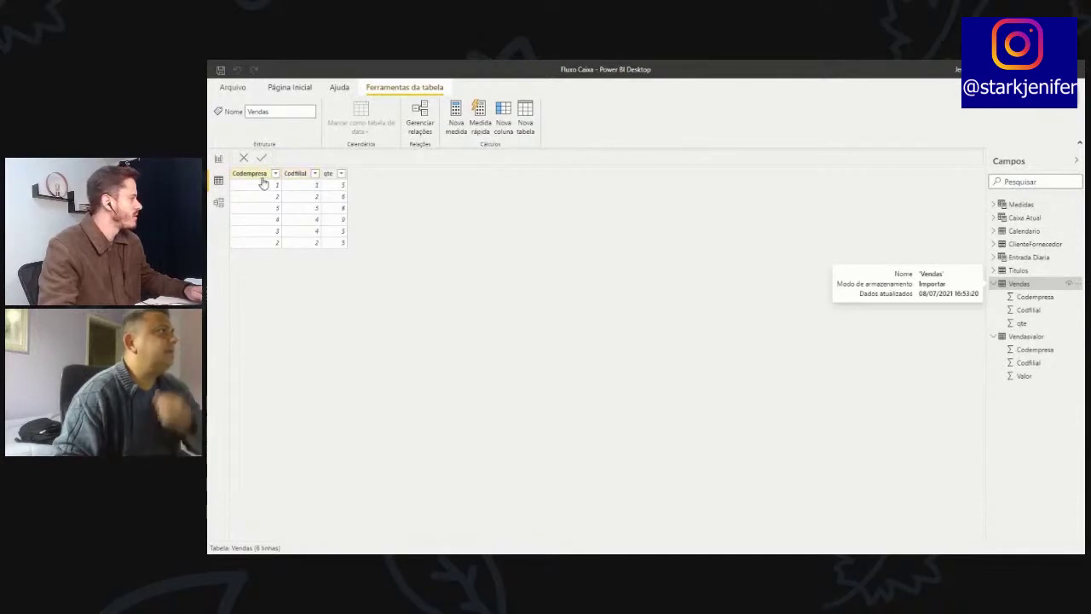
click(1023, 341)
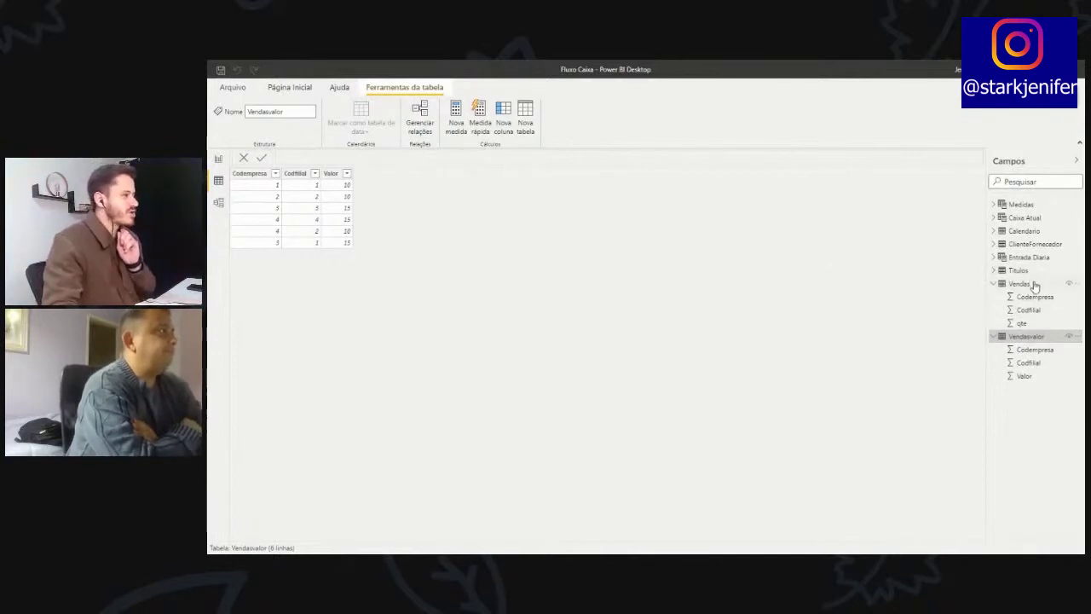
click(332, 175)
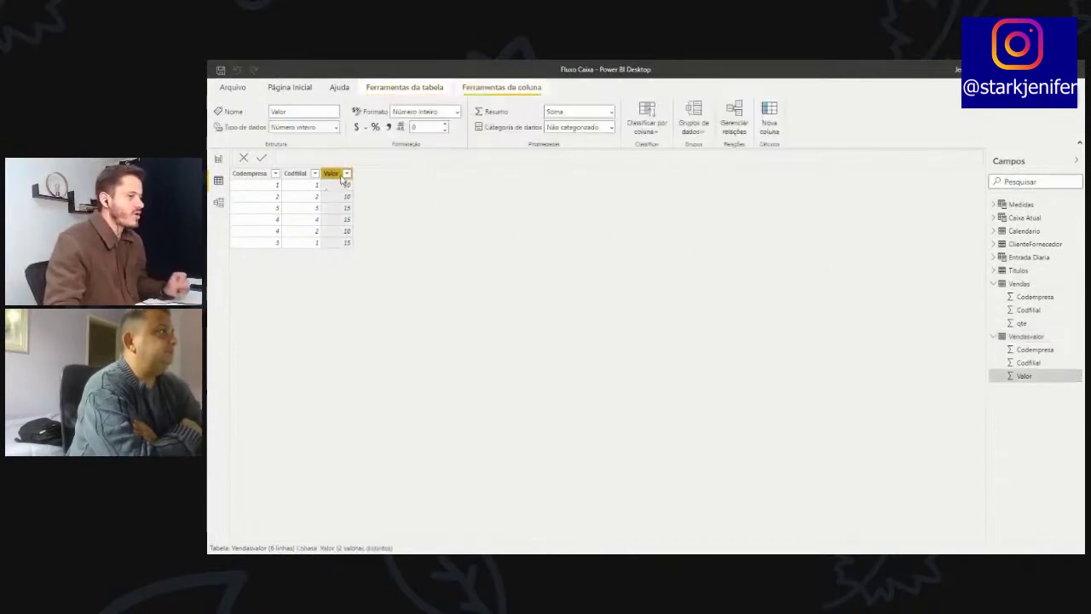
click(1020, 284)
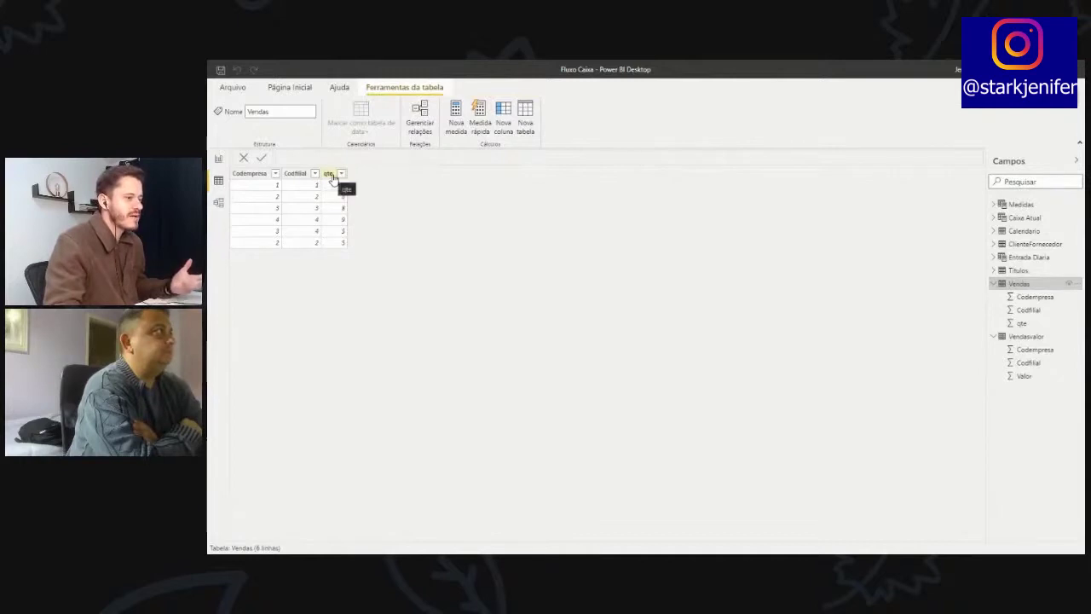
double_click(1026, 336)
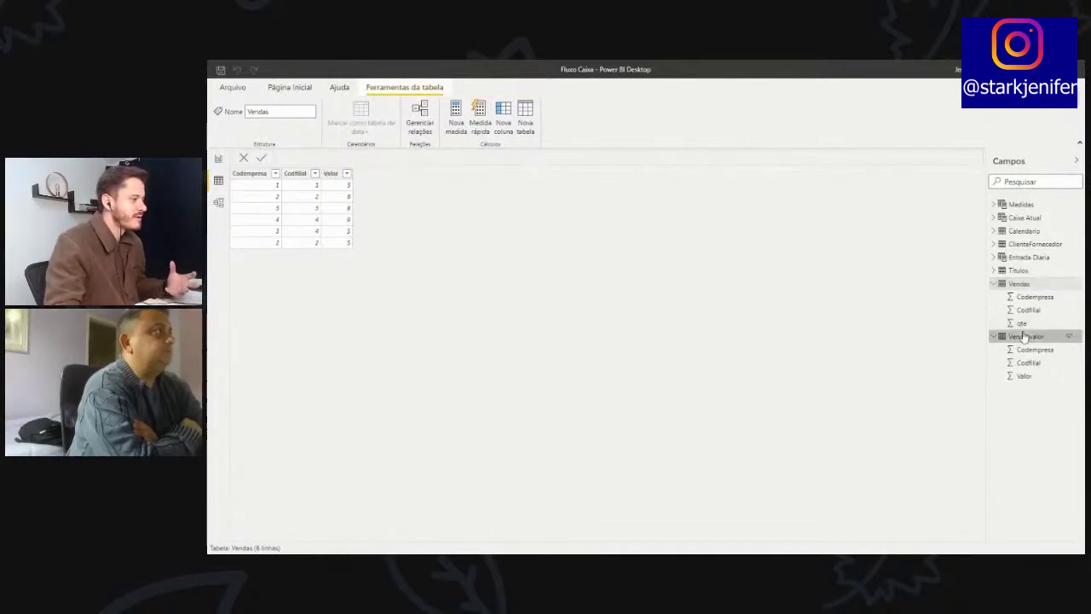
click(1014, 284)
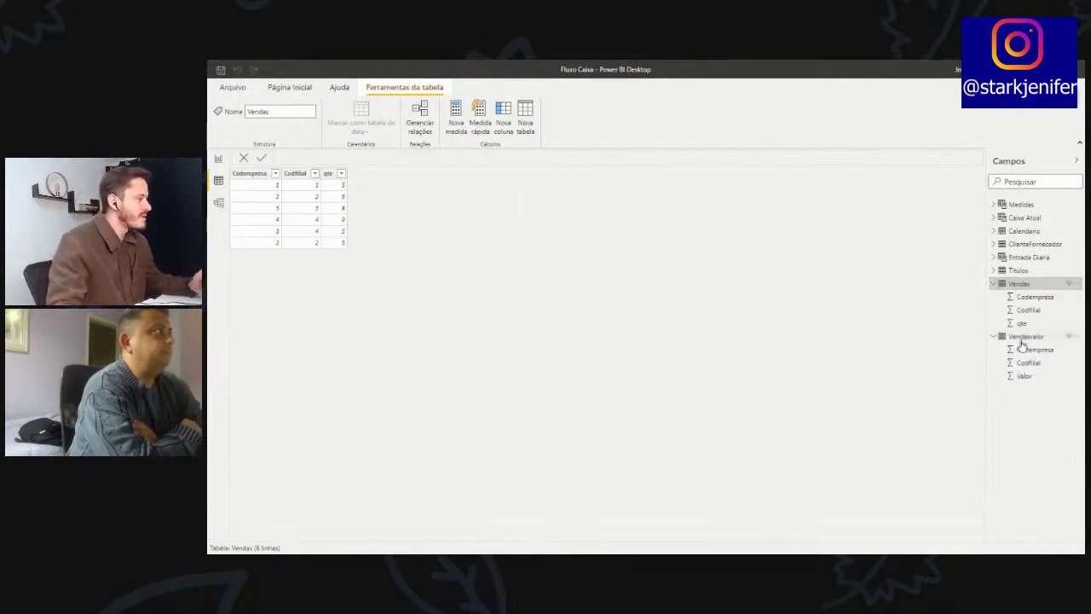
mouse_move(1022, 338)
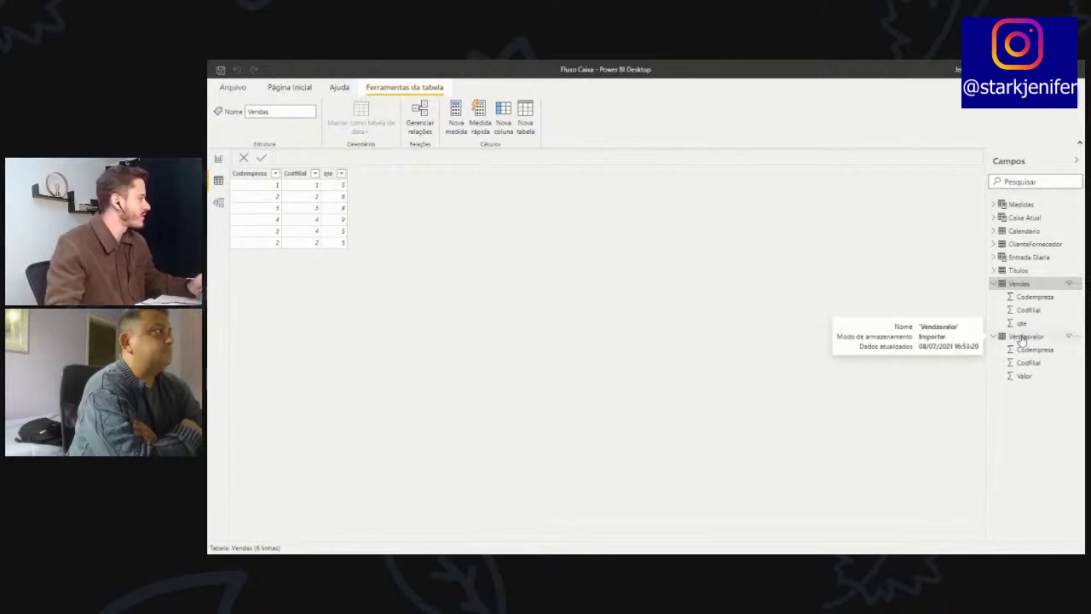
click(1022, 337)
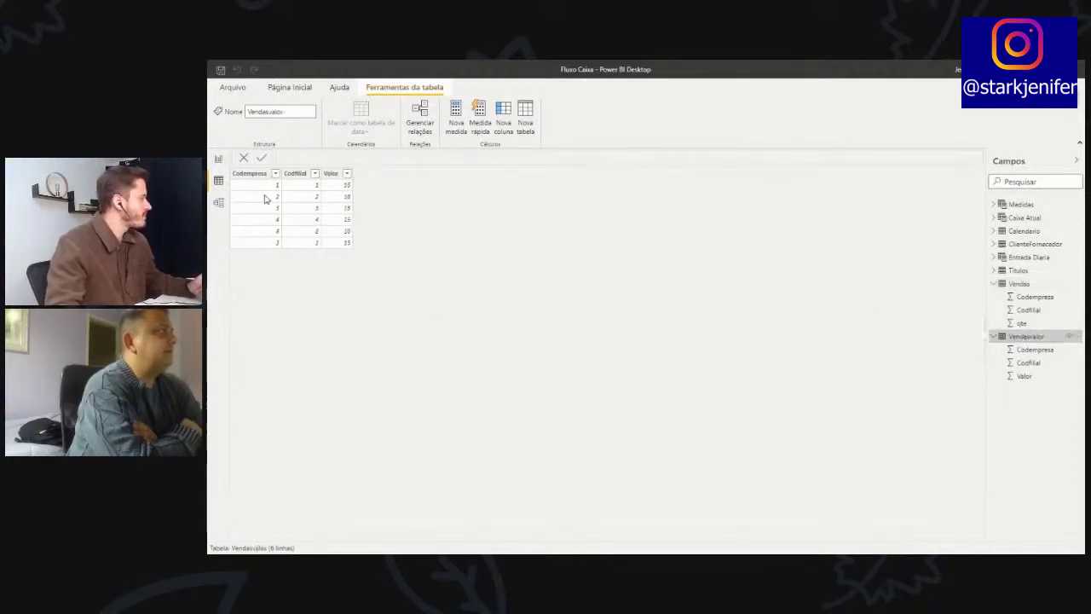
Step: In the model, relate Codempresa in Vendasvalor to Codempresa in Vendas with many-to-many cardinality and cross-filtering in both directions
click(219, 207)
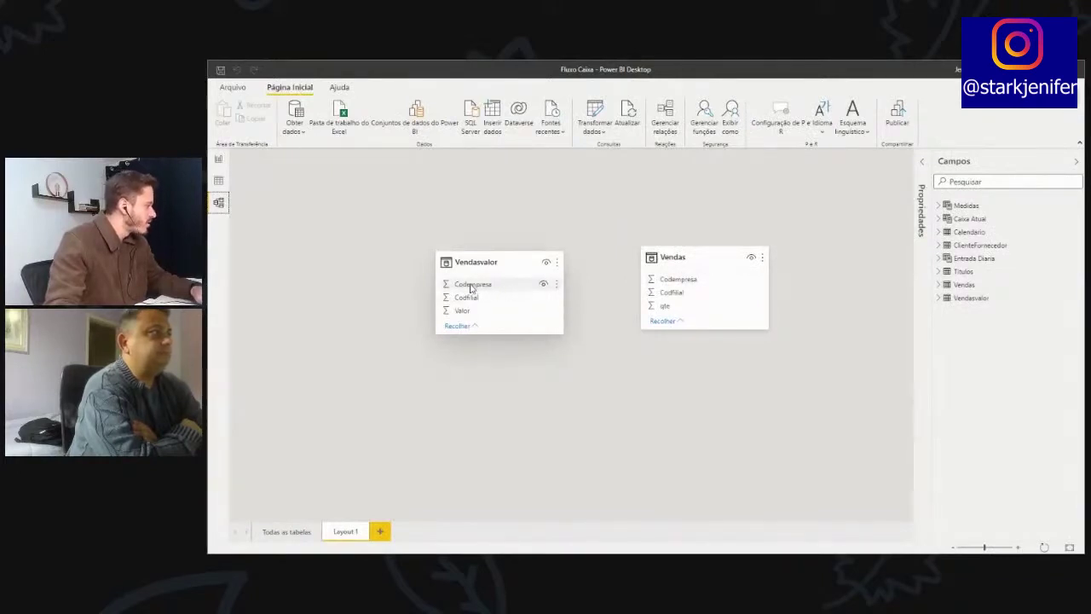
drag(470, 288, 681, 284)
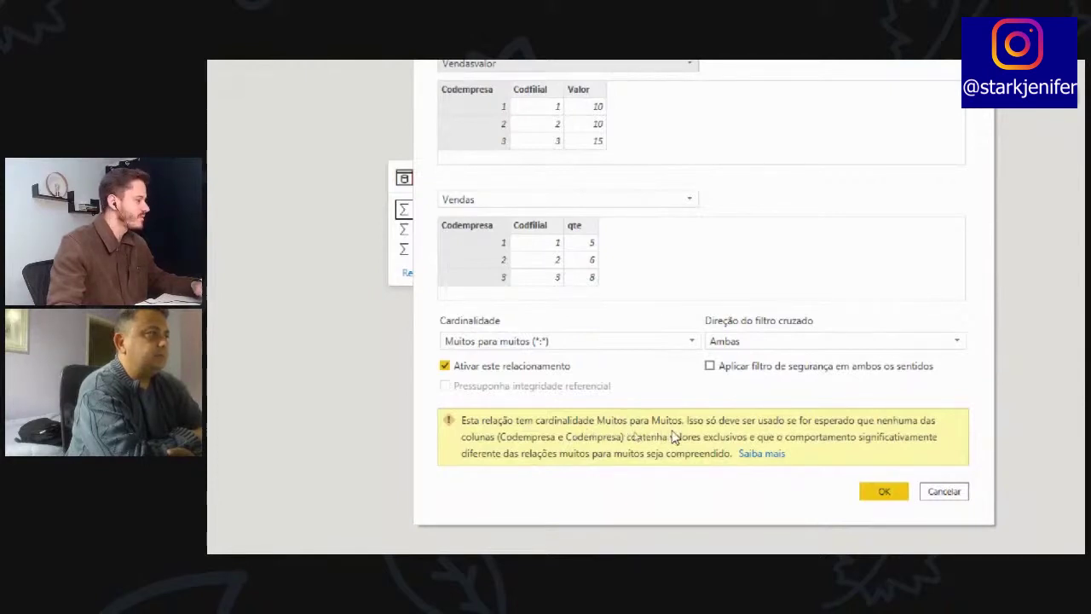
key(Return)
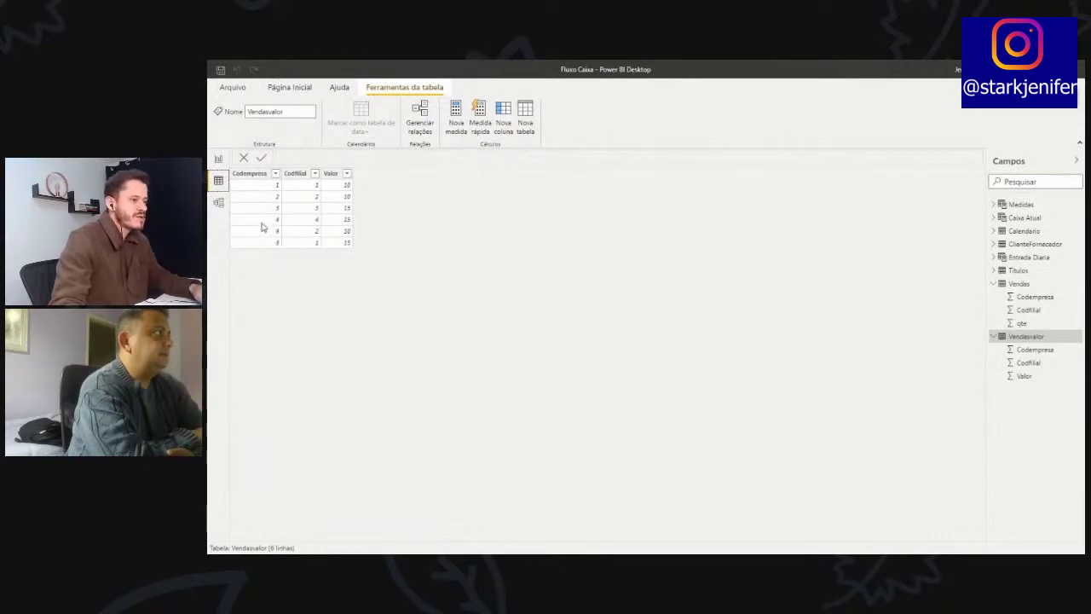
Step: Check the Codempresa columns of the Vendas and Vendasvalor tables for repeated values
click(1021, 284)
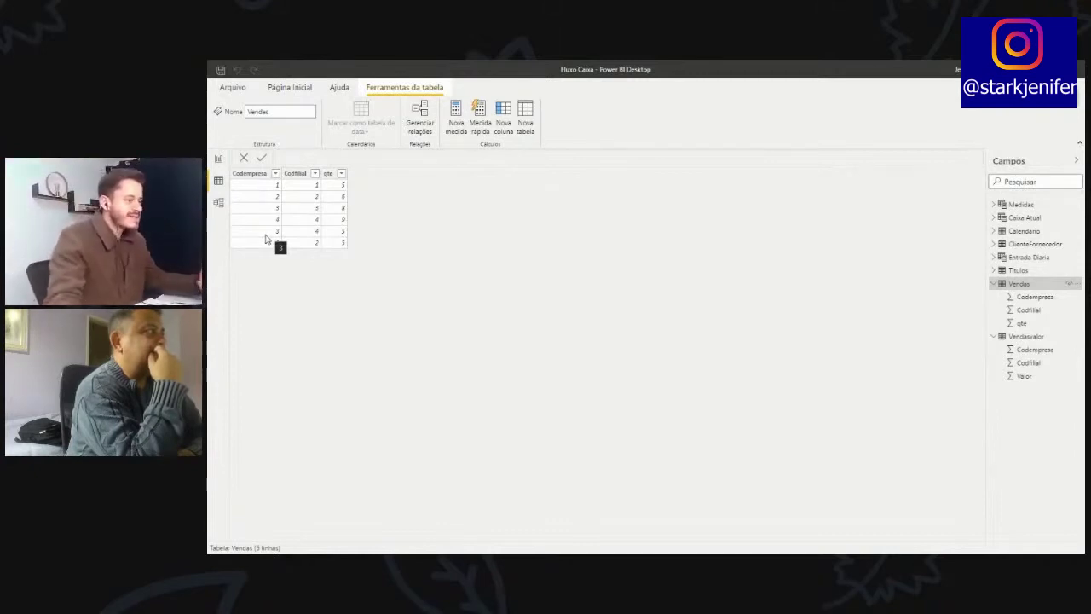
click(259, 174)
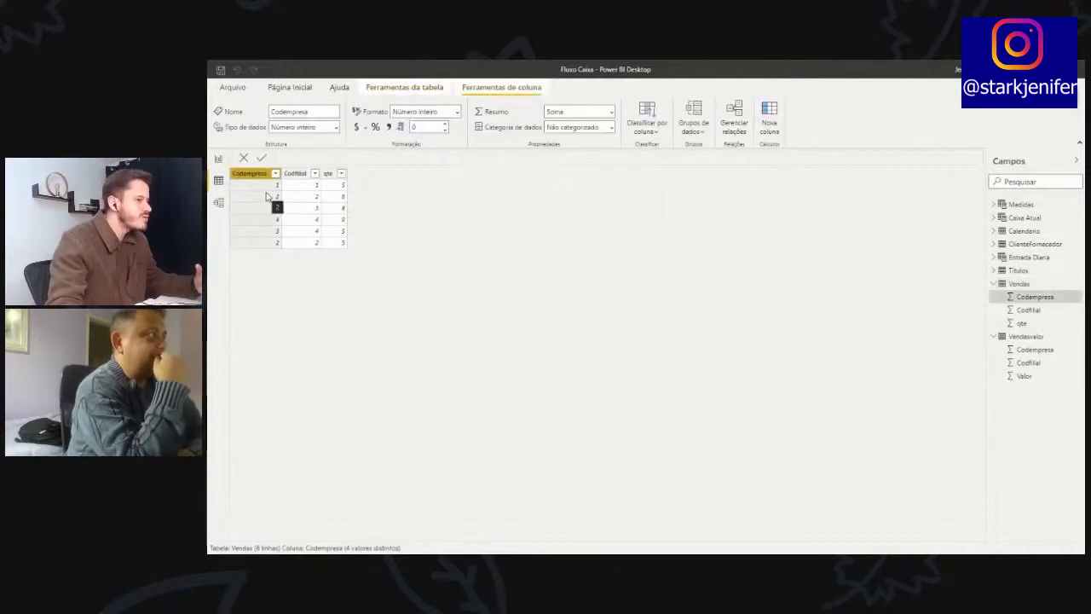
click(1006, 336)
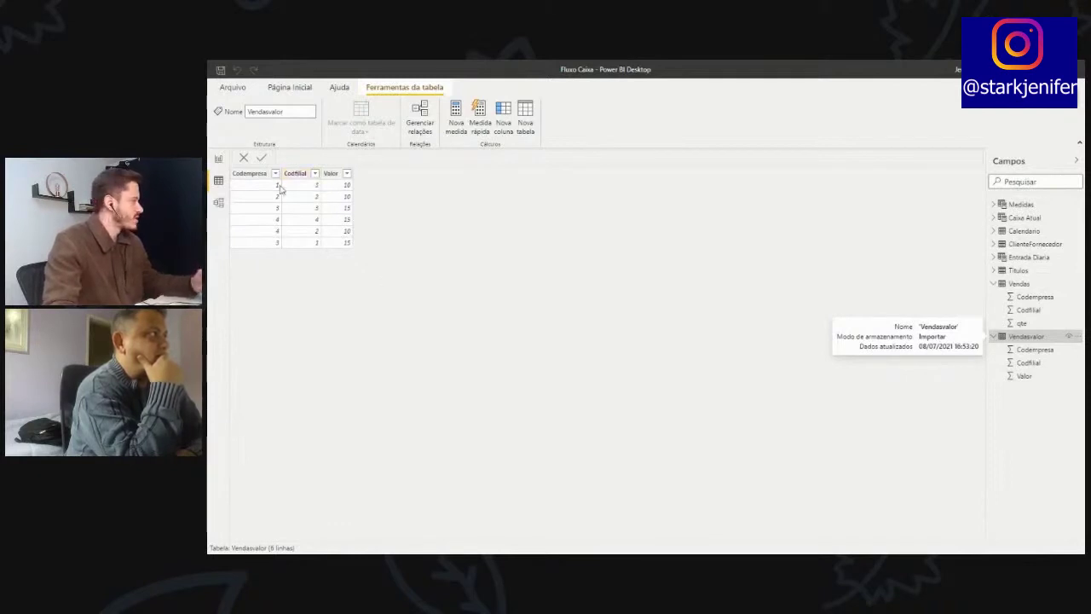
click(247, 175)
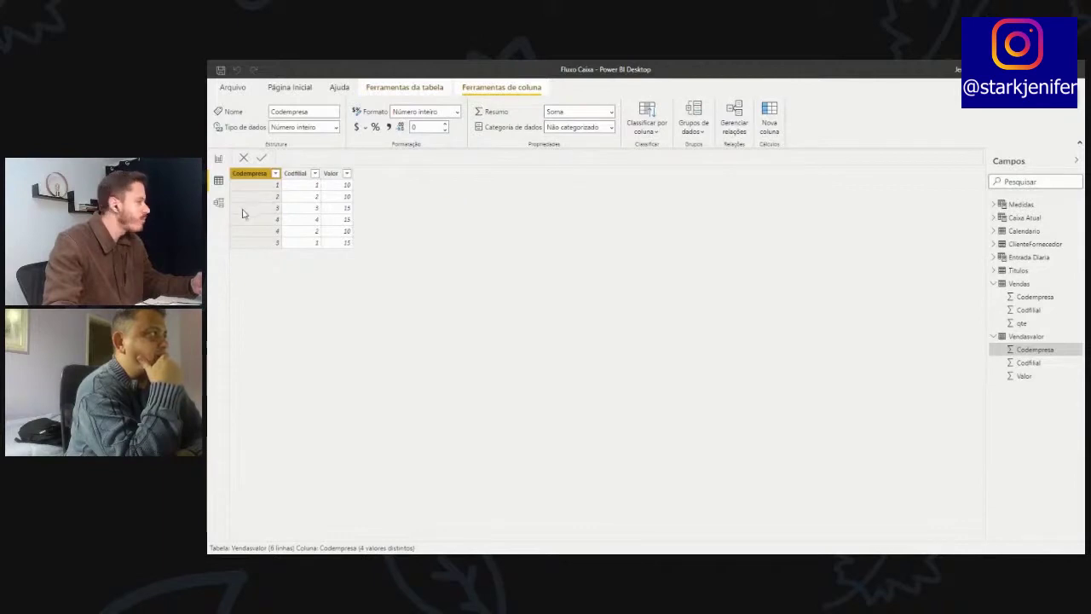
click(1020, 283)
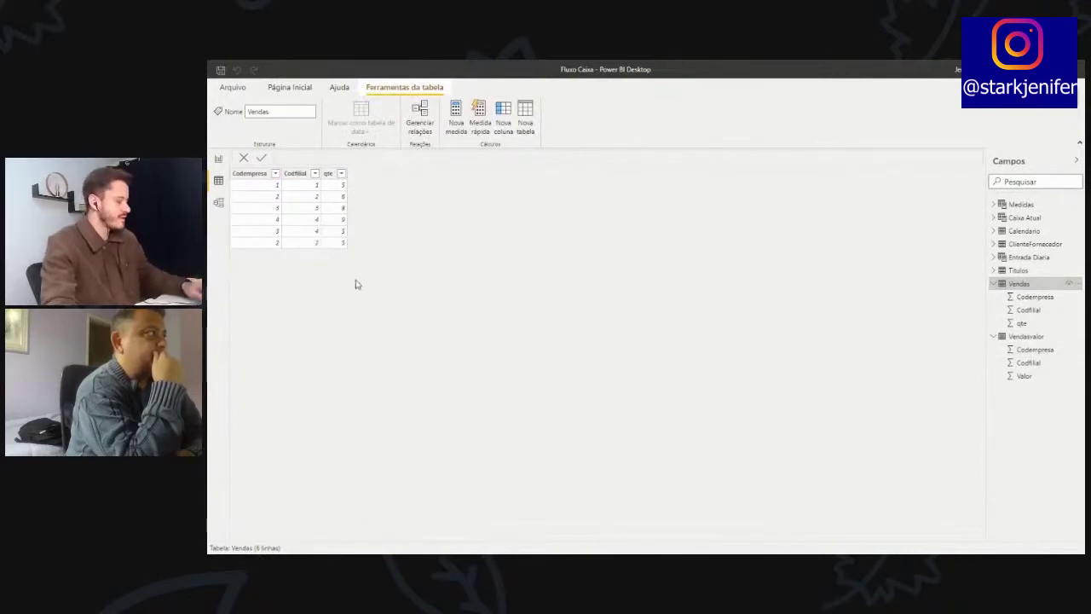
Step: Sketch a one-to-many diagram over the screen: a green box holding one 1, an arrow, and a red box holding three 1s; clear it
drag(402, 182, 617, 345)
drag(429, 203, 432, 234)
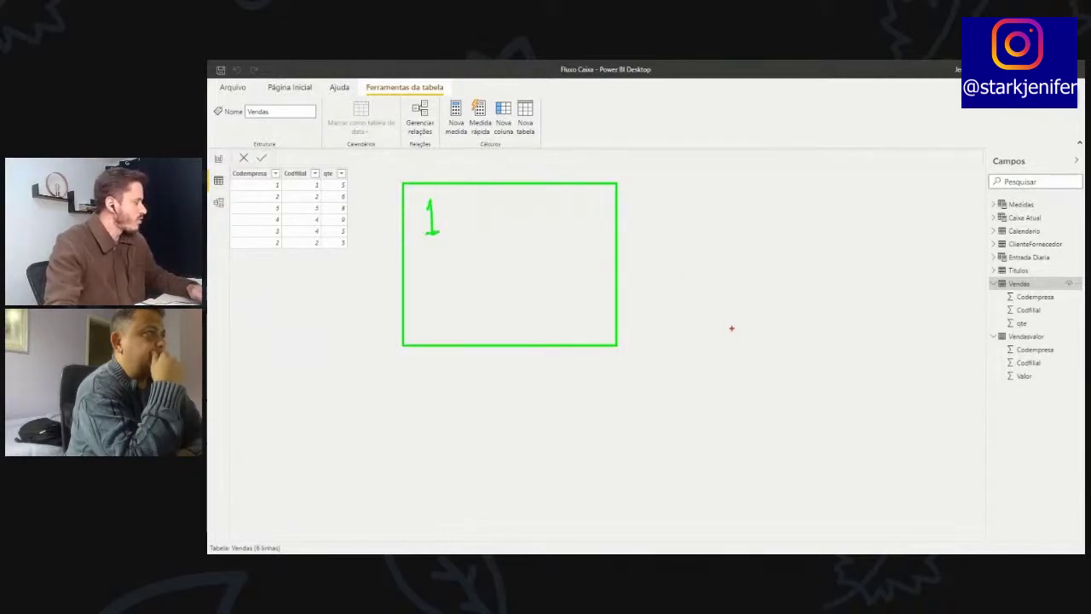
drag(733, 329, 963, 504)
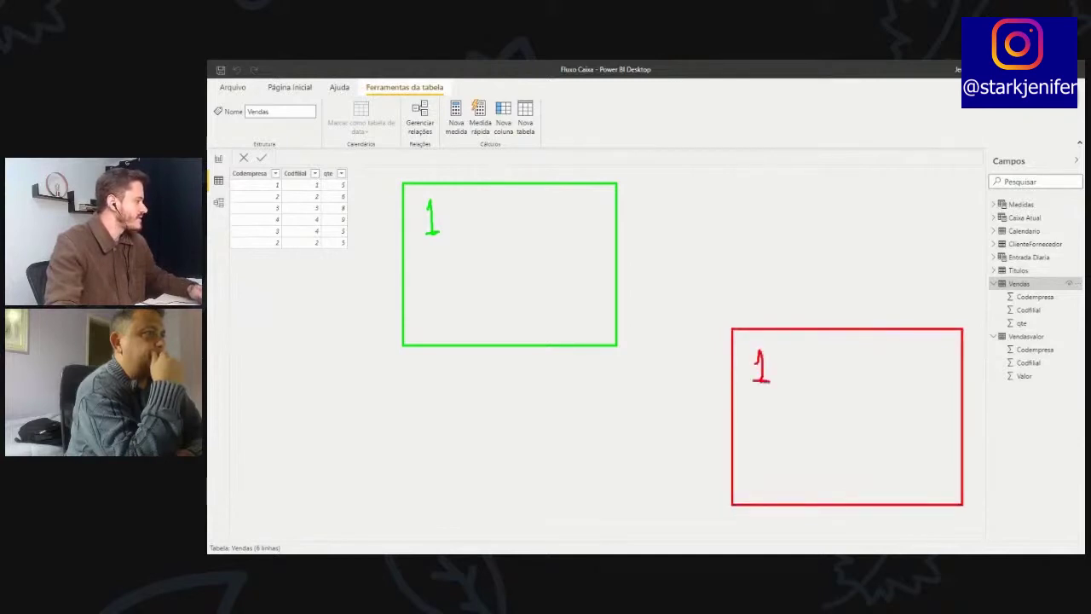
drag(760, 402, 763, 480)
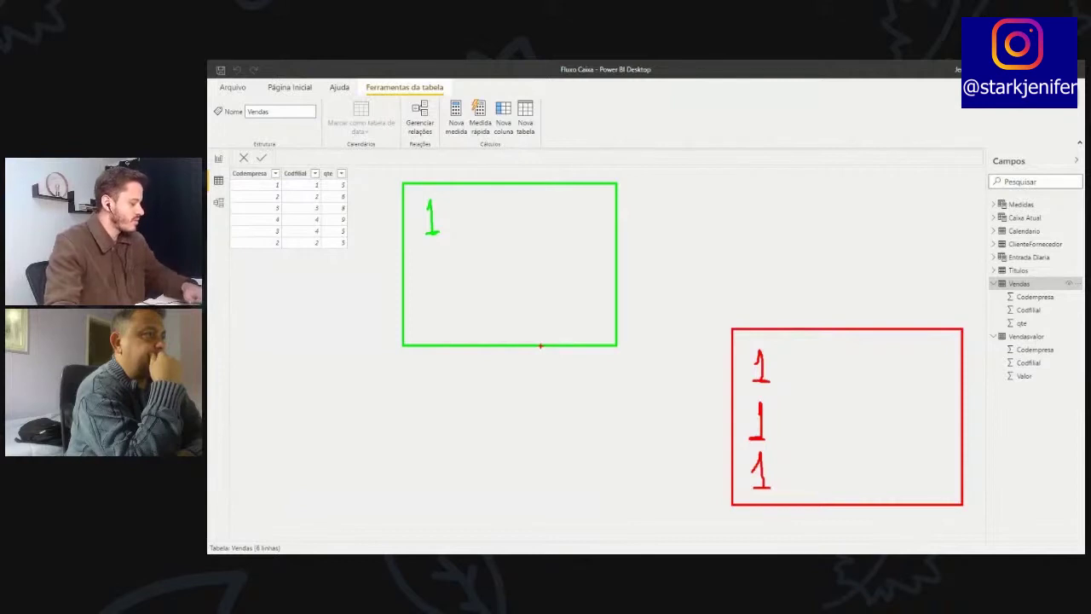
mouse_move(541, 349)
mouse_down()
mouse_move(555, 390)
mouse_move(698, 420)
mouse_move(683, 436)
mouse_up()
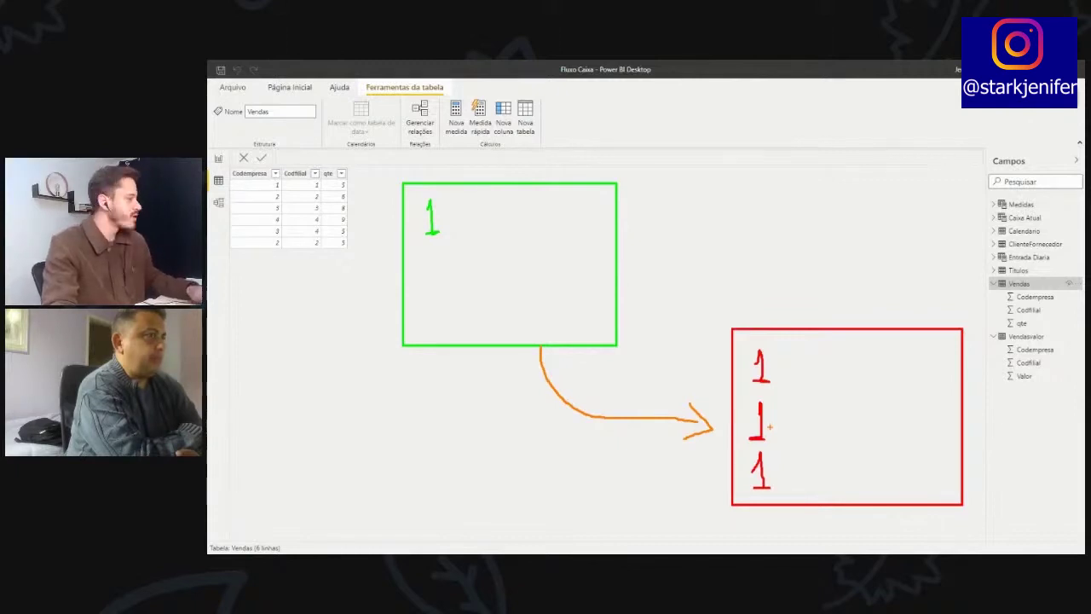
key(Escape)
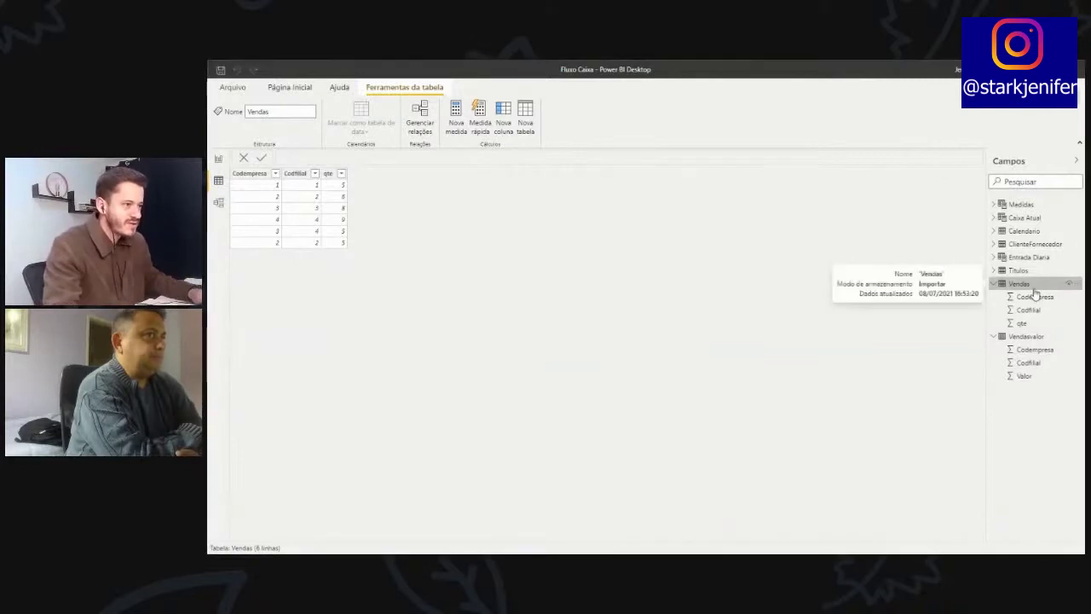
Step: Examine the Codfilial and Codempresa values in the Vendas table as a combined key
click(296, 174)
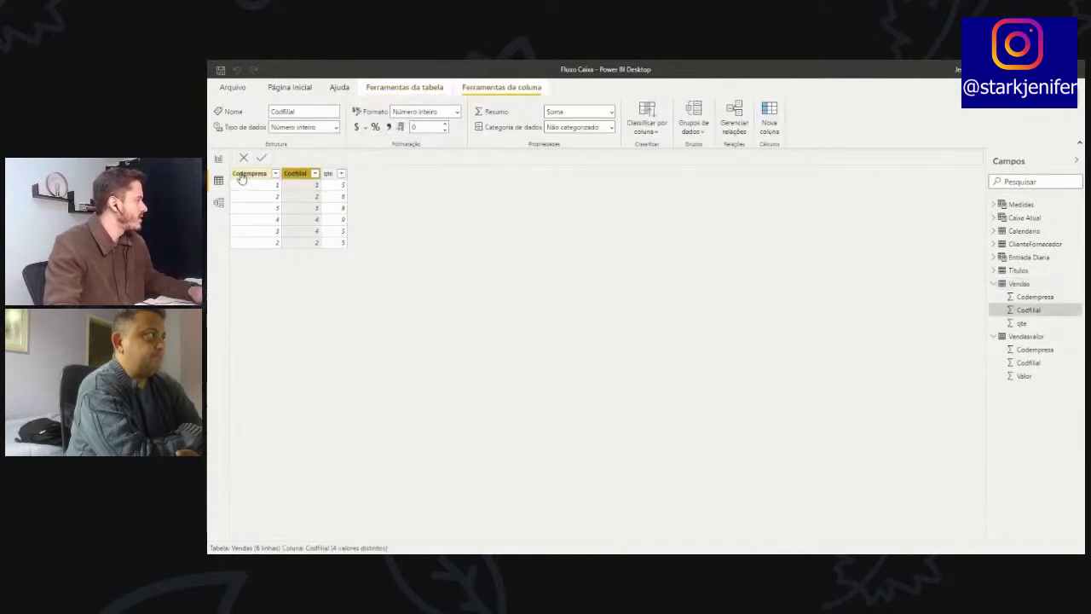
click(243, 175)
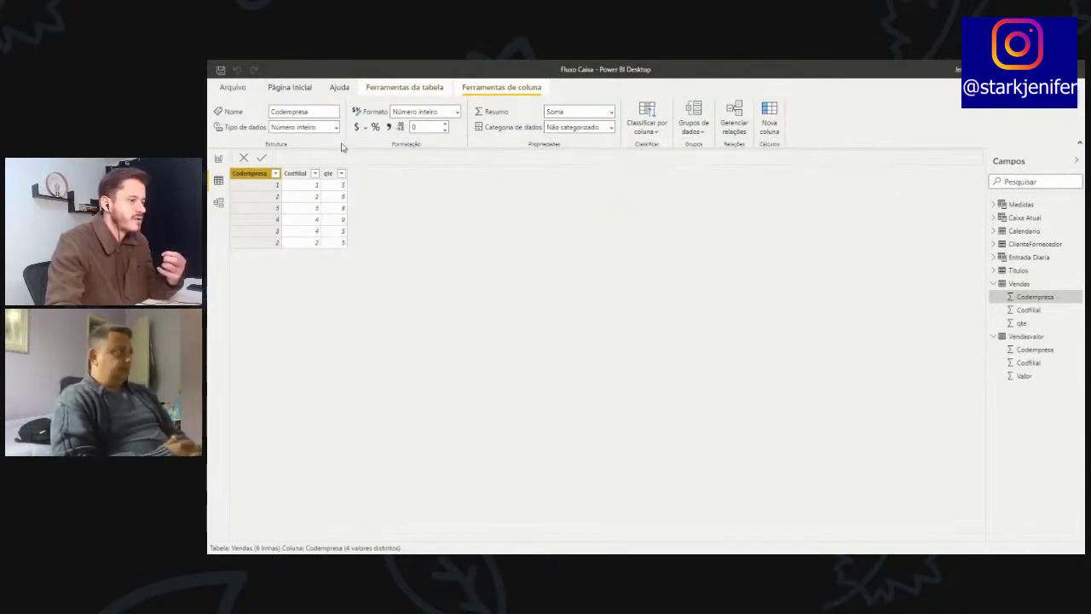
click(284, 88)
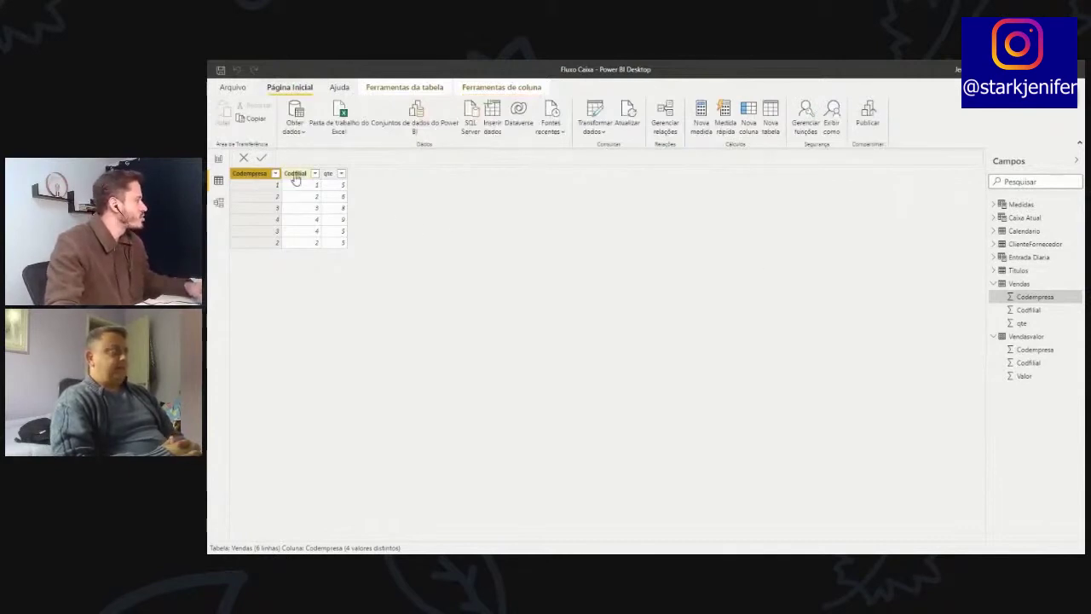
click(298, 176)
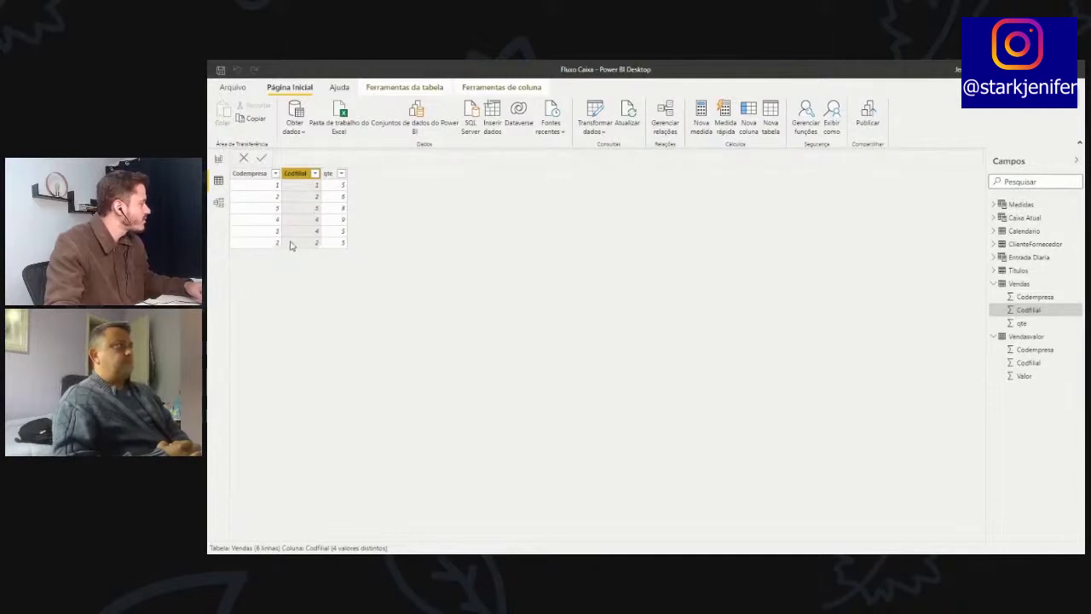
click(260, 173)
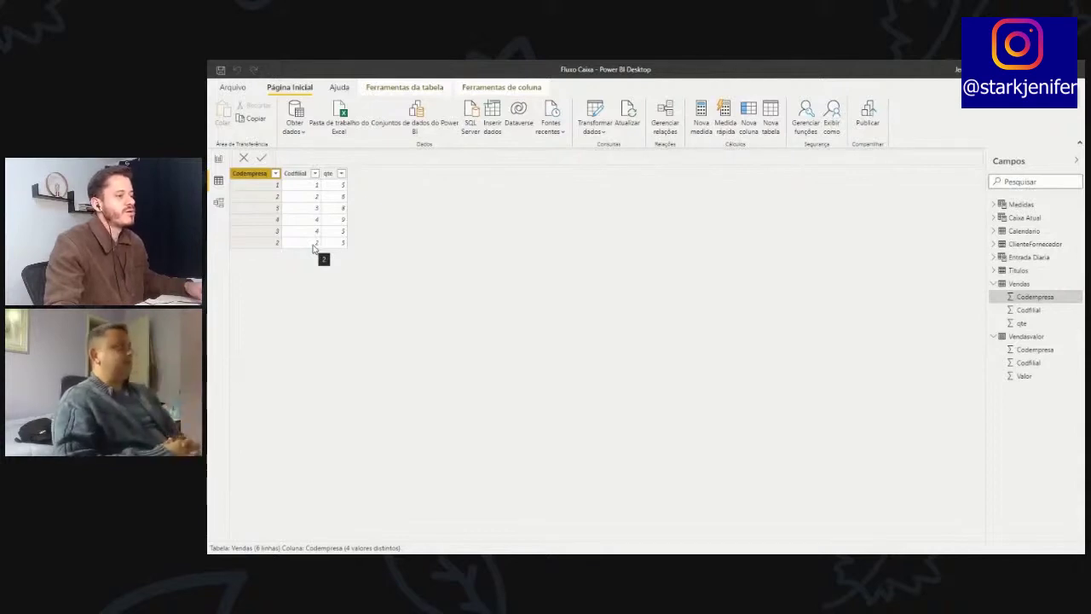
Step: Open the Power Query Editor and display the Vendas query
click(603, 115)
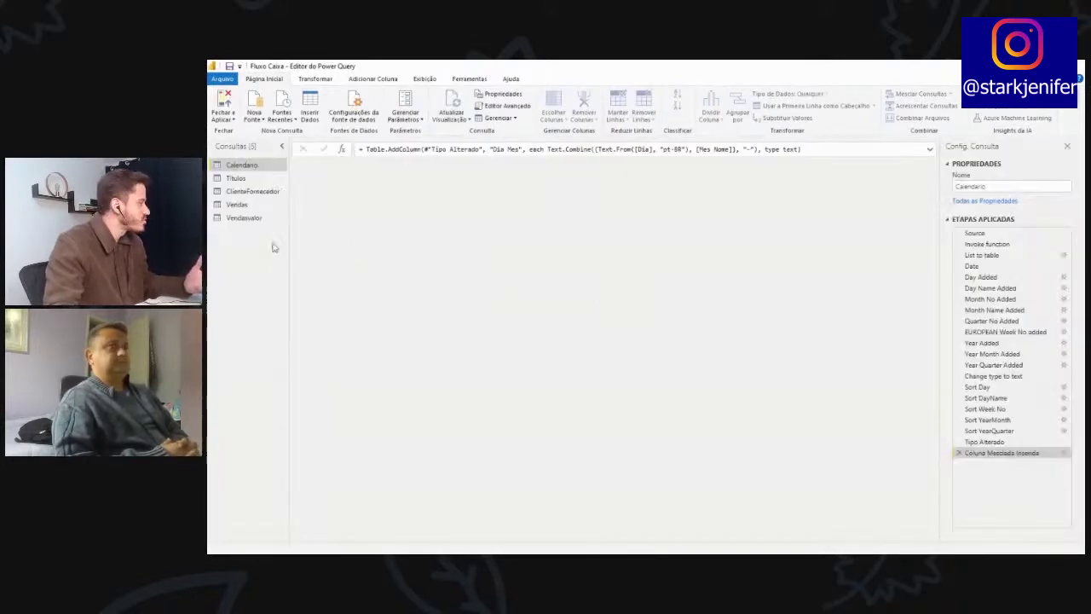
click(246, 209)
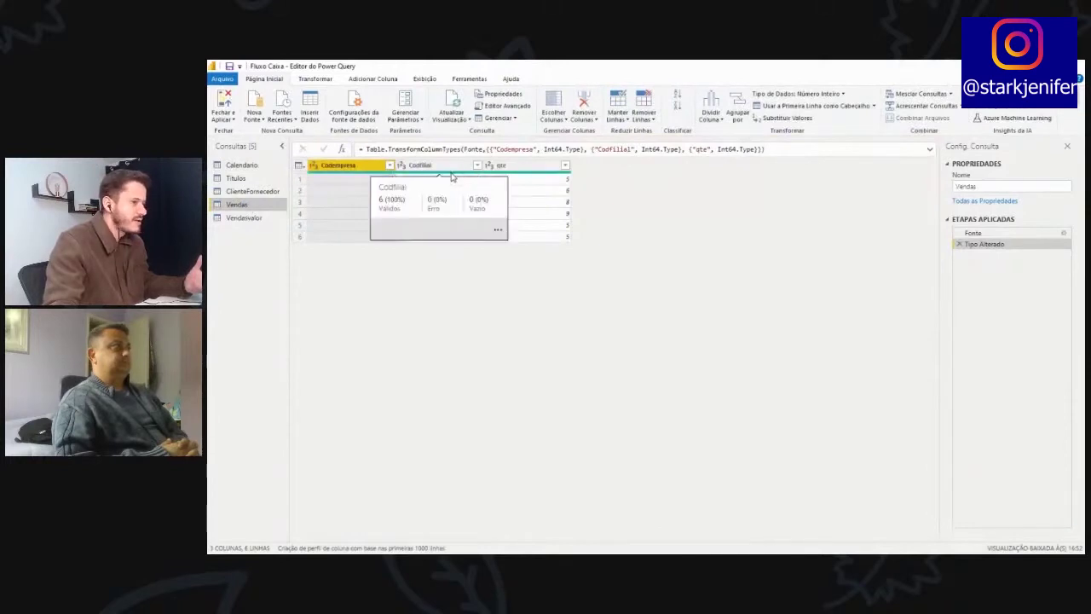
click(249, 221)
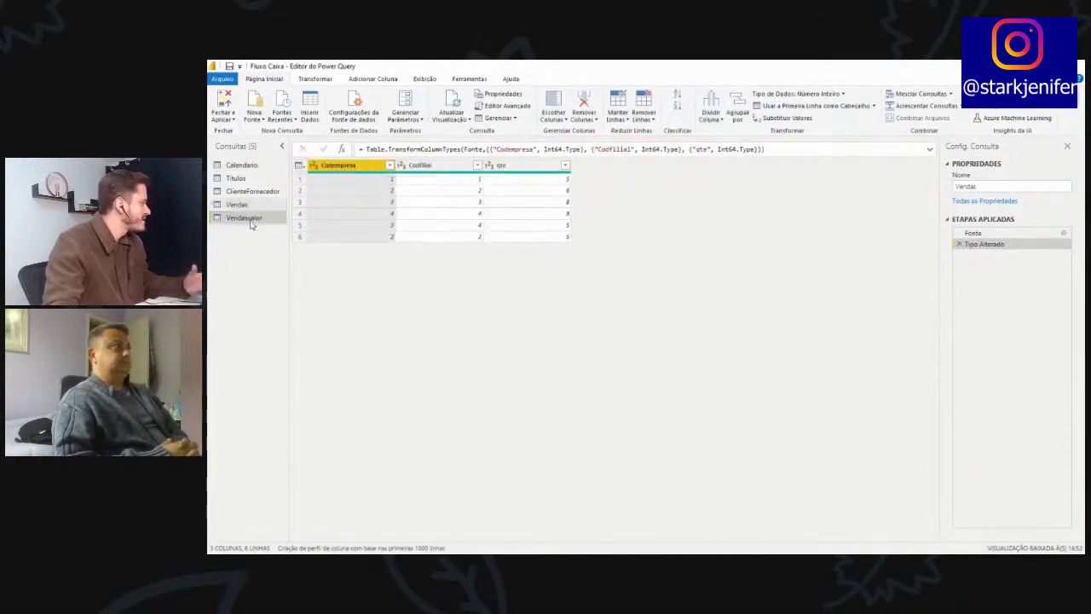
click(243, 205)
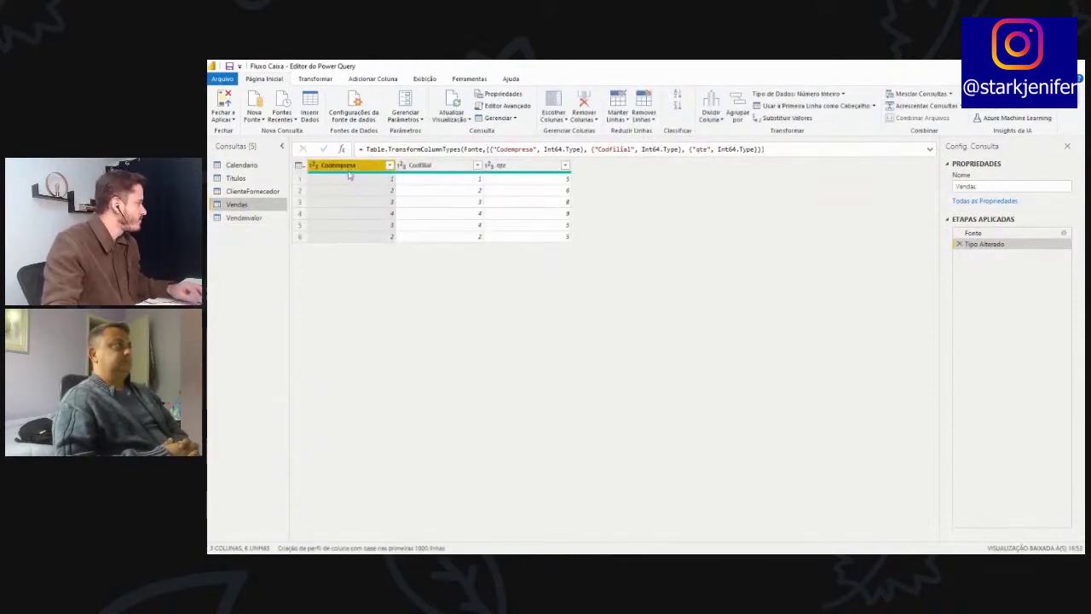
Step: Add a merged column named Chave to the Vendas query, combining Codempresa and Codfilial with no separator
ctrl+click(471, 167)
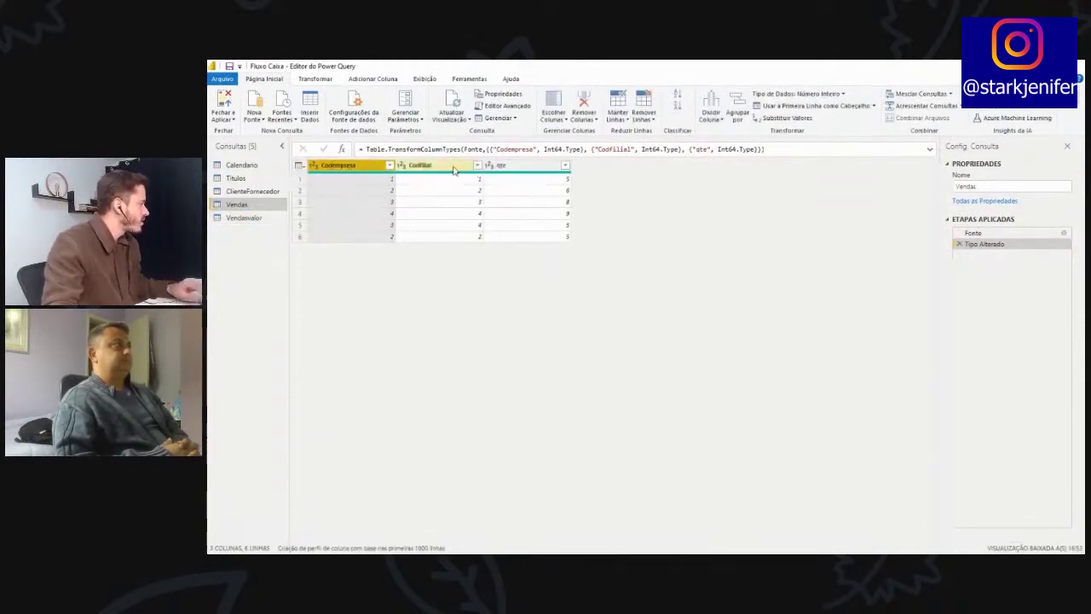
click(379, 78)
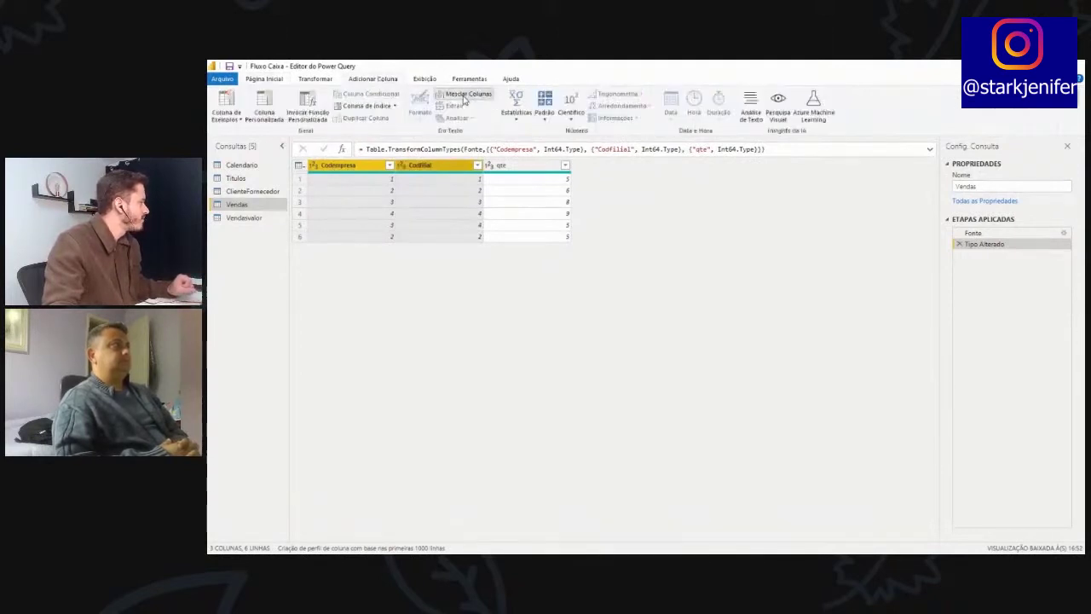
click(465, 96)
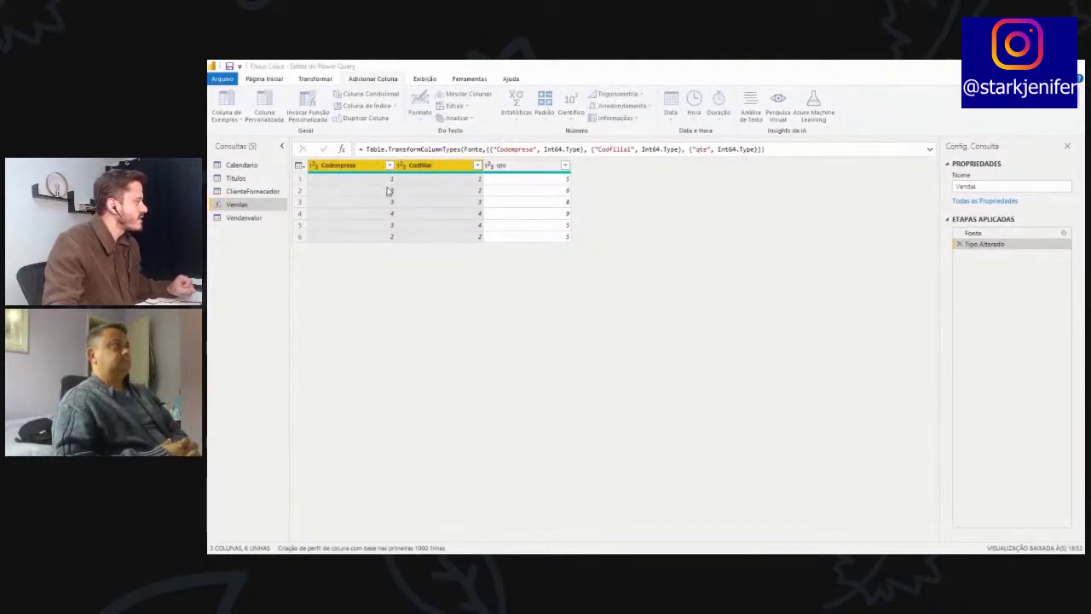
click(512, 327)
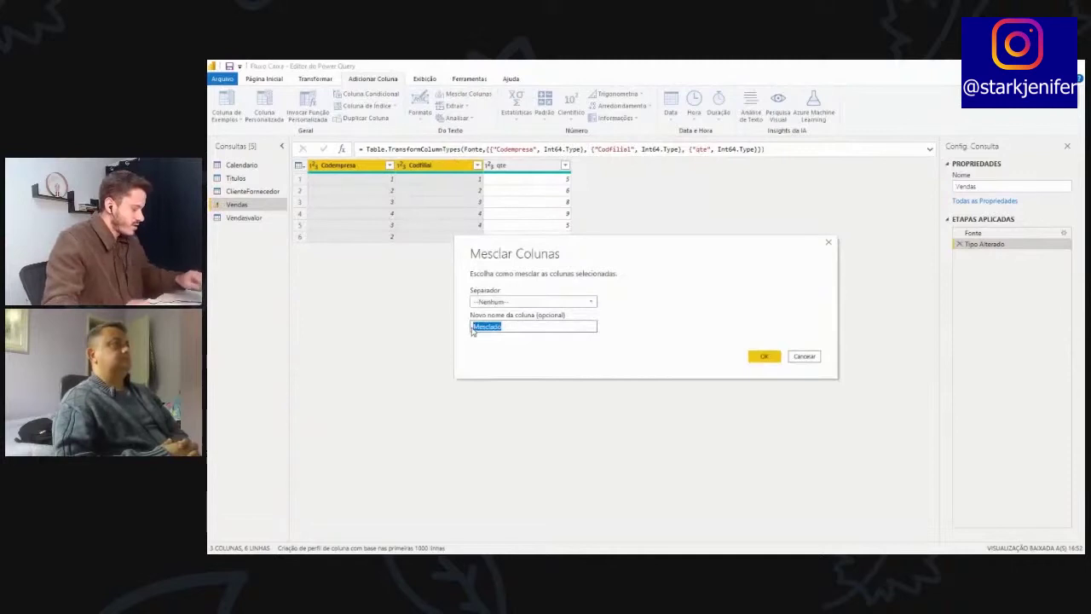
text(Chave)
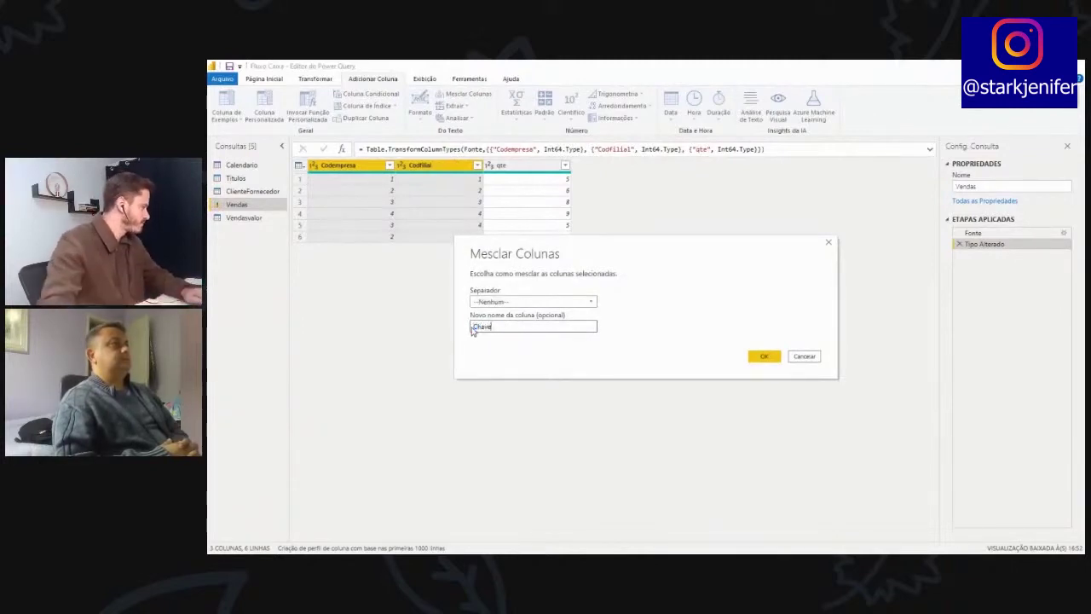
click(762, 356)
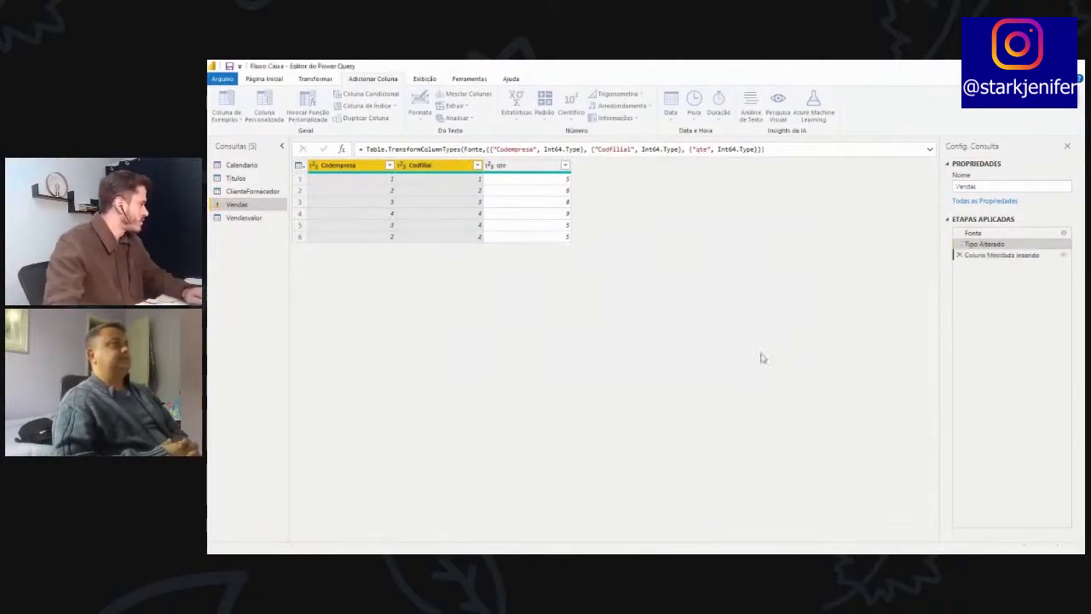
right_click(392, 214)
click(610, 166)
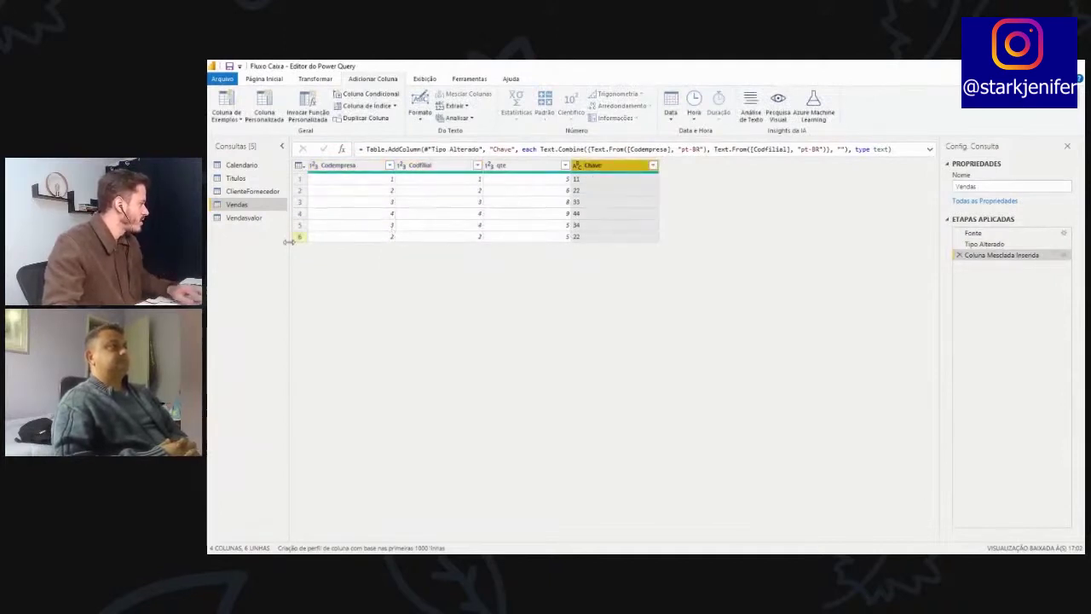
Step: In the Vendasvalor query, merge Codempresa and Codfilial without a separator into a new column named Chave
click(260, 219)
click(340, 168)
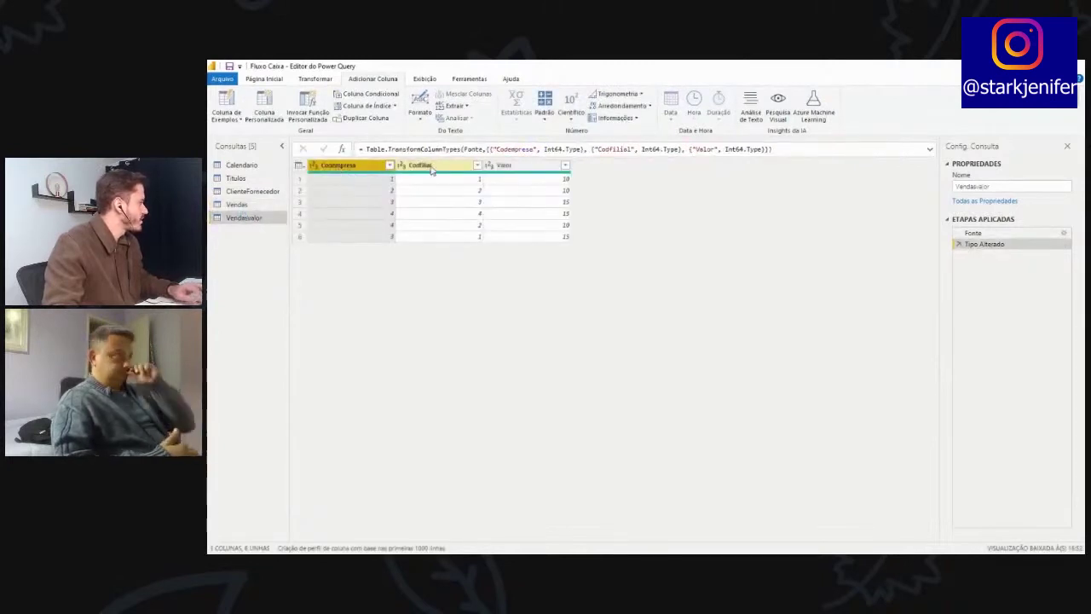
click(430, 165)
click(362, 166)
ctrl+click(430, 167)
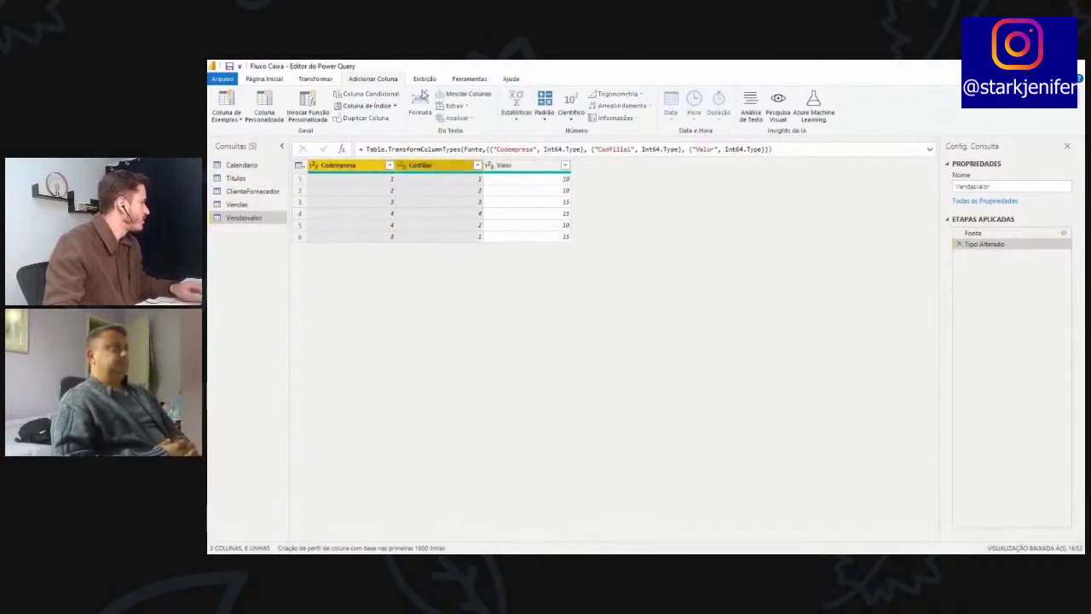
click(460, 94)
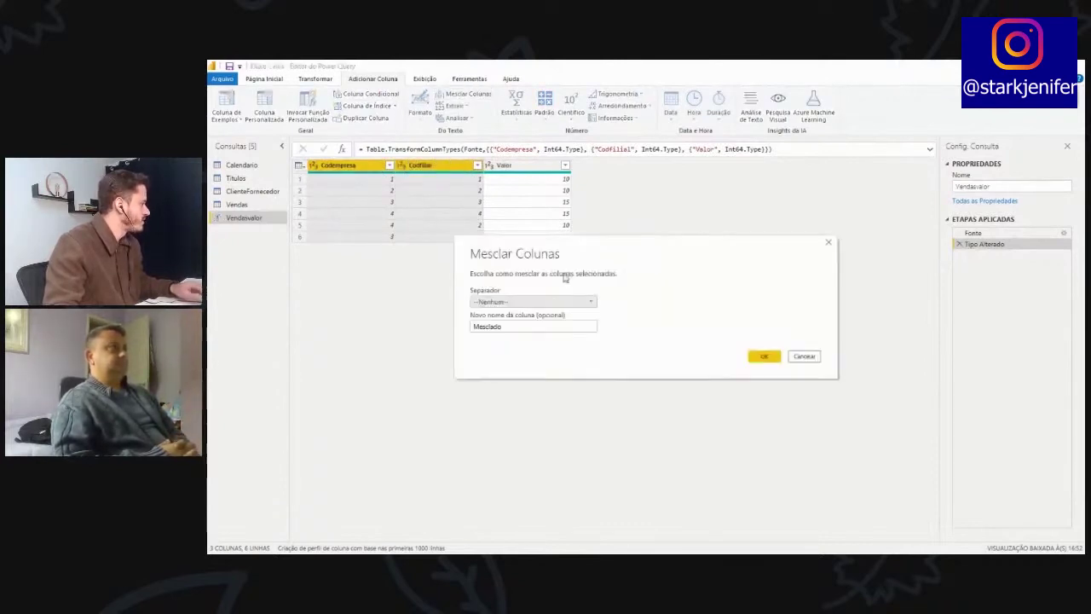
double_click(478, 326)
text(Chave)
click(774, 362)
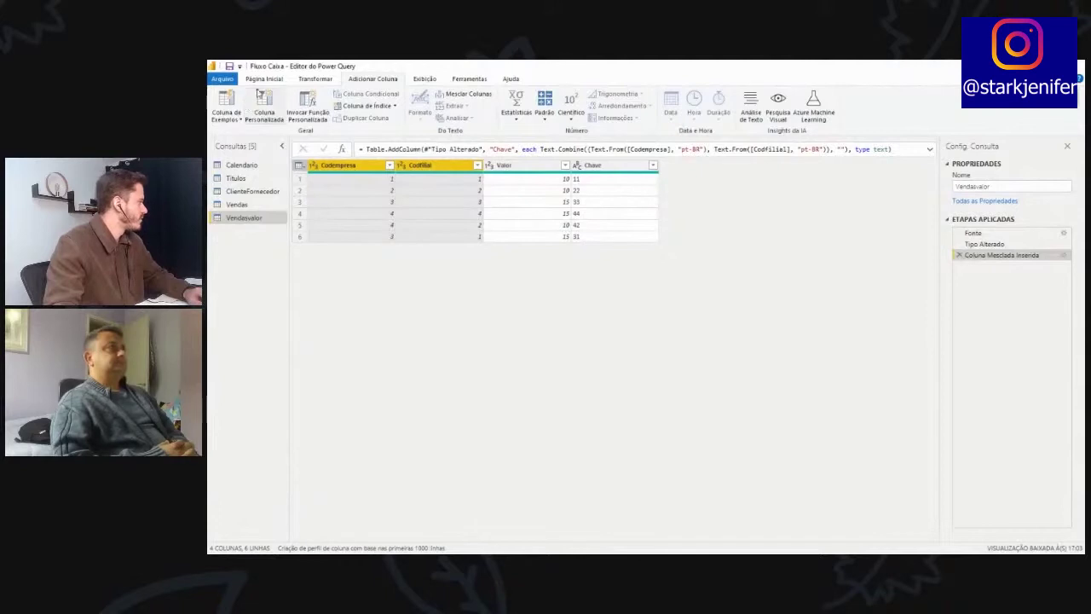
Step: Compare the Chave column in Vendasvalor with Codempresa and Codfilial, and close and apply the query changes
click(275, 80)
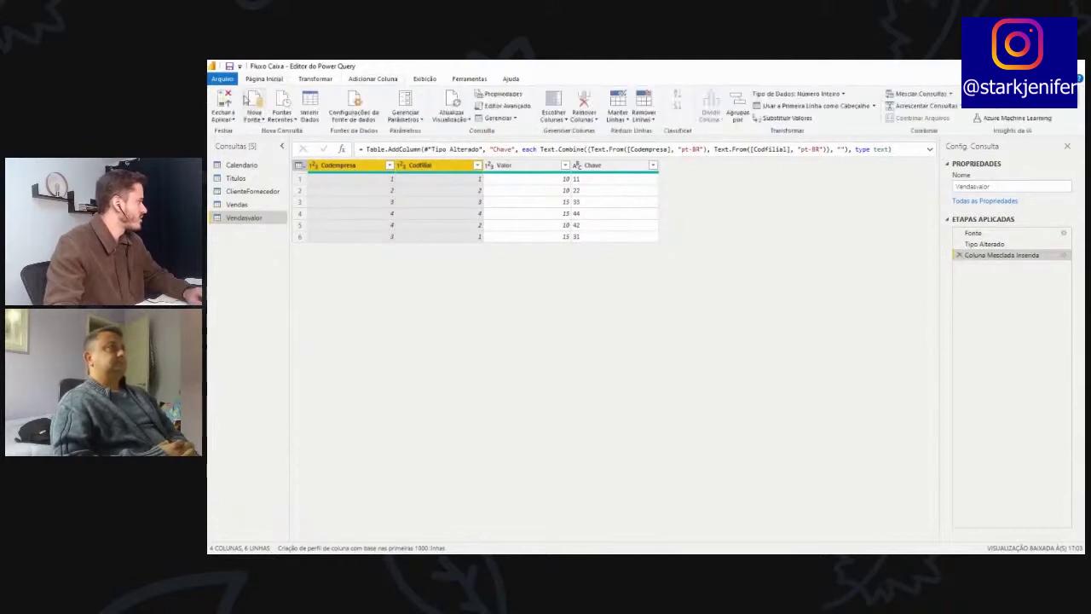
click(614, 166)
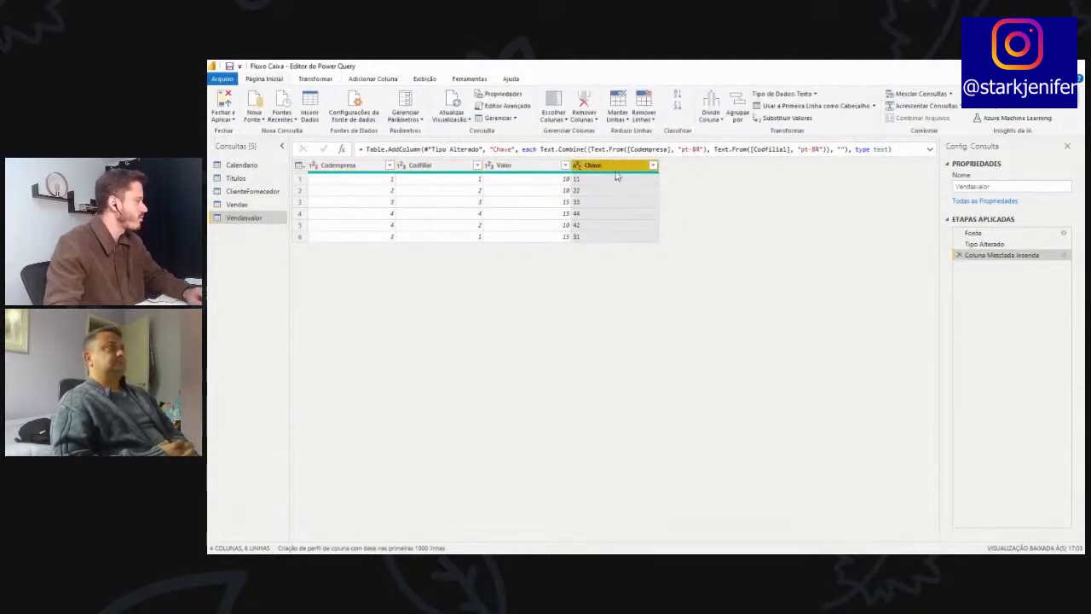
click(348, 167)
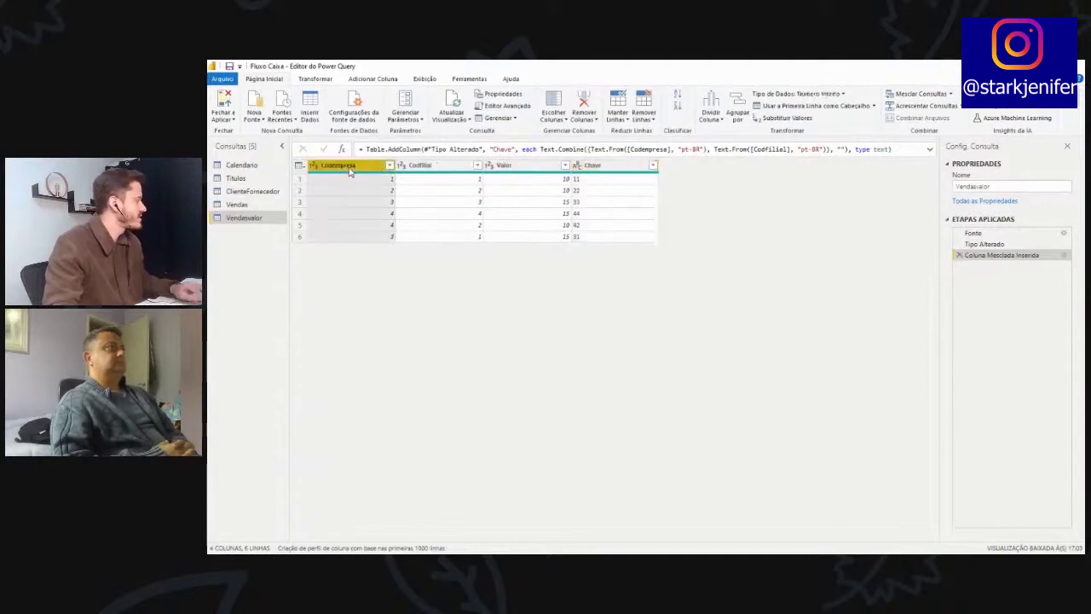
click(435, 167)
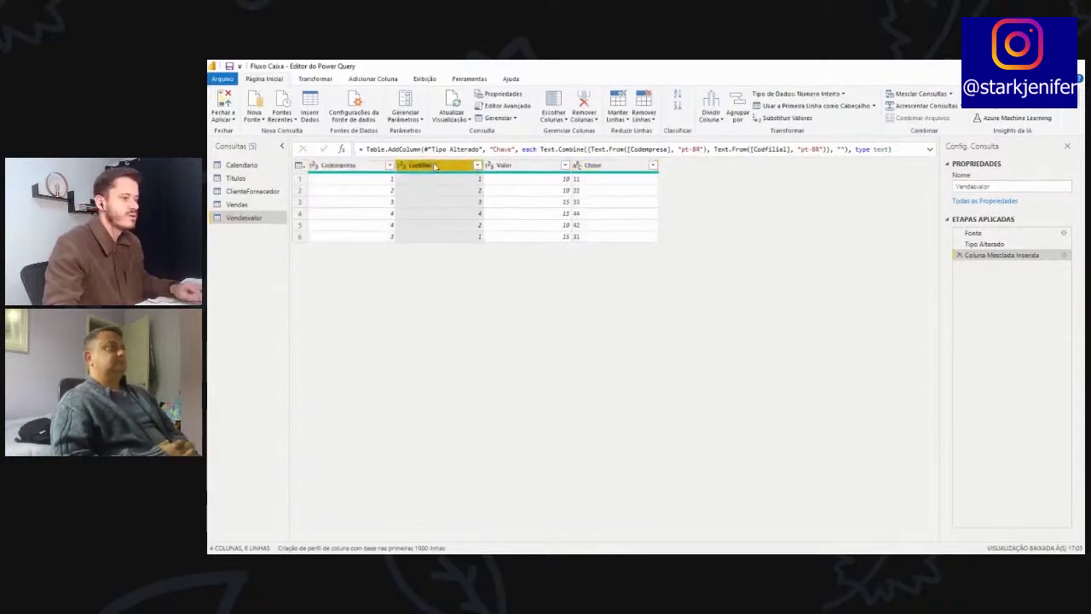
click(604, 170)
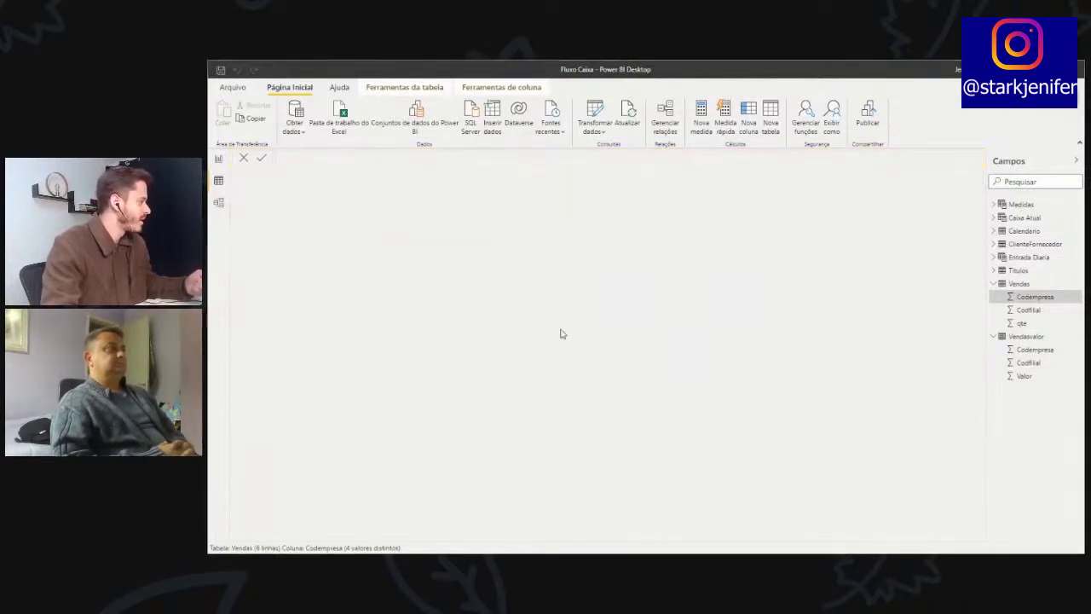
Step: In the model diagram, move the Vendas table lower and farther from Vendasvalor, and inspect the Chave fields linking them
click(218, 203)
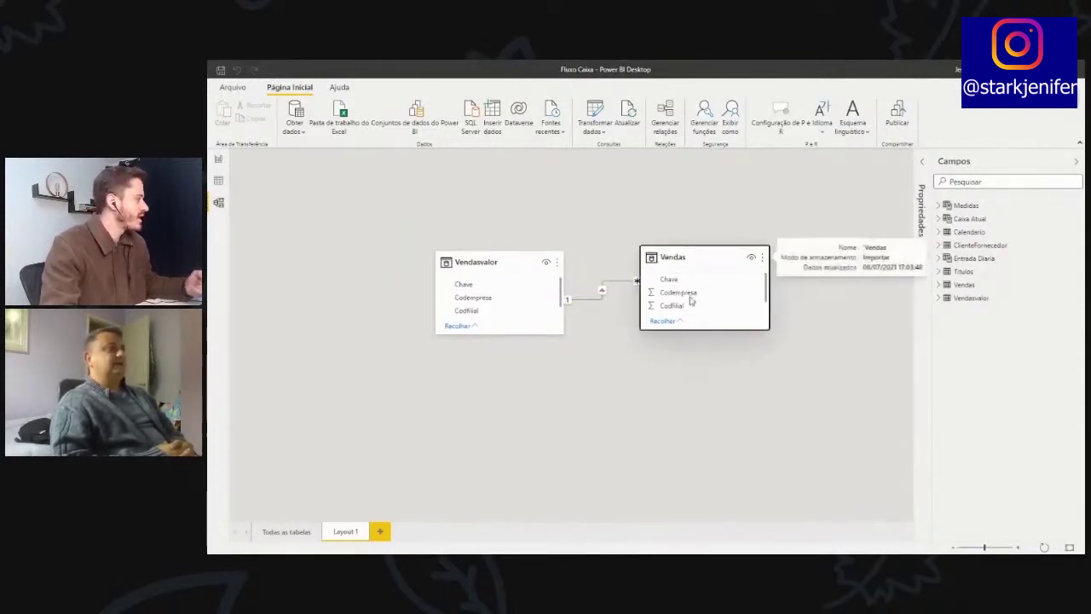
drag(670, 263, 694, 313)
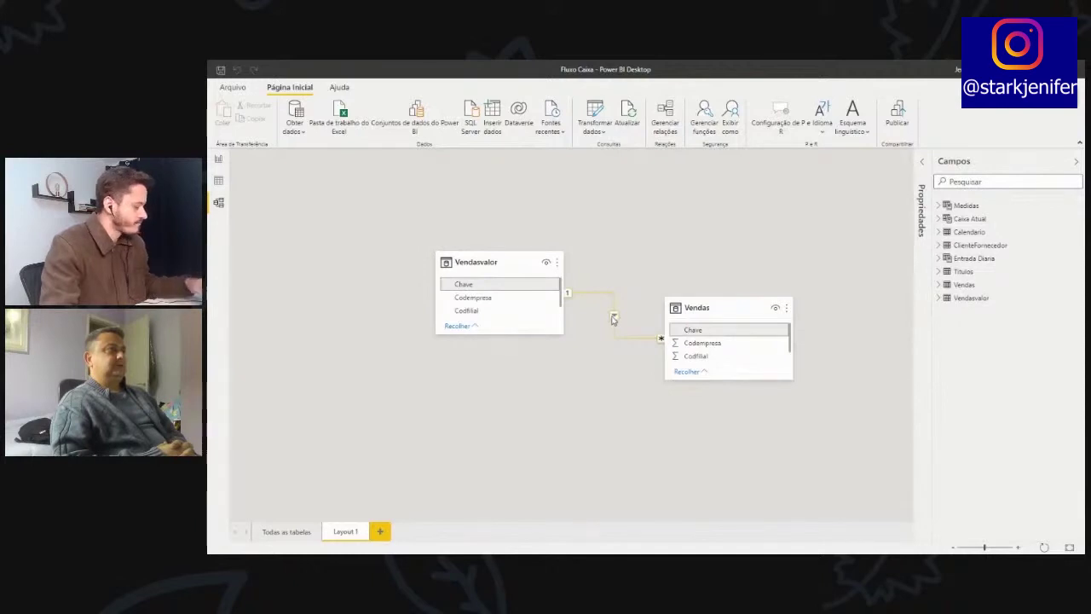
click(725, 330)
ctrl+click(501, 284)
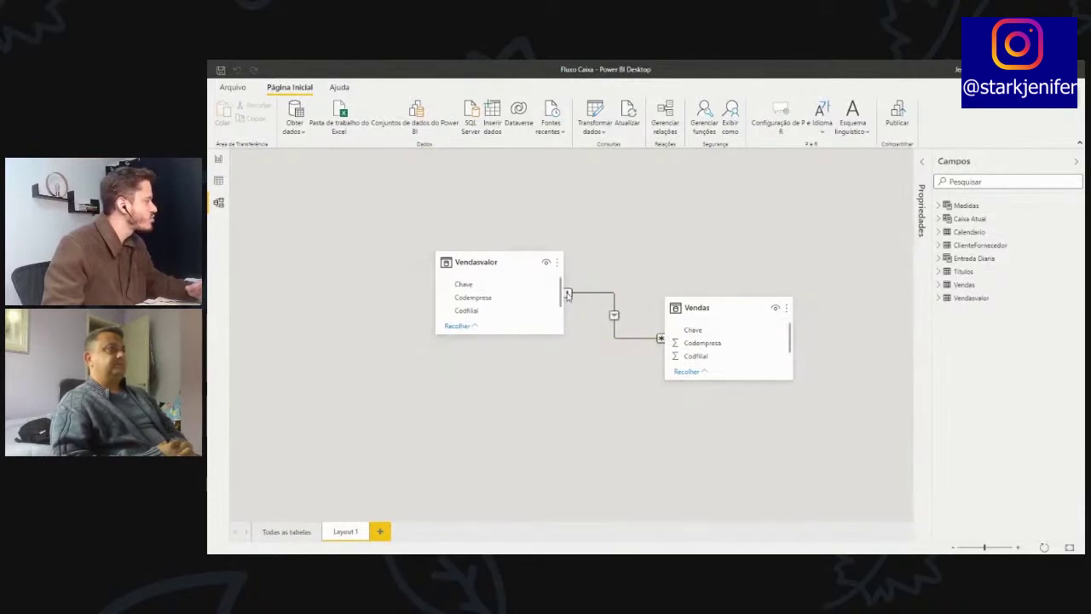
Step: Check the Chave values in the Vendas and Vendasvalor data against the relationship, looking for repeated keys in Vendasvalor
click(218, 180)
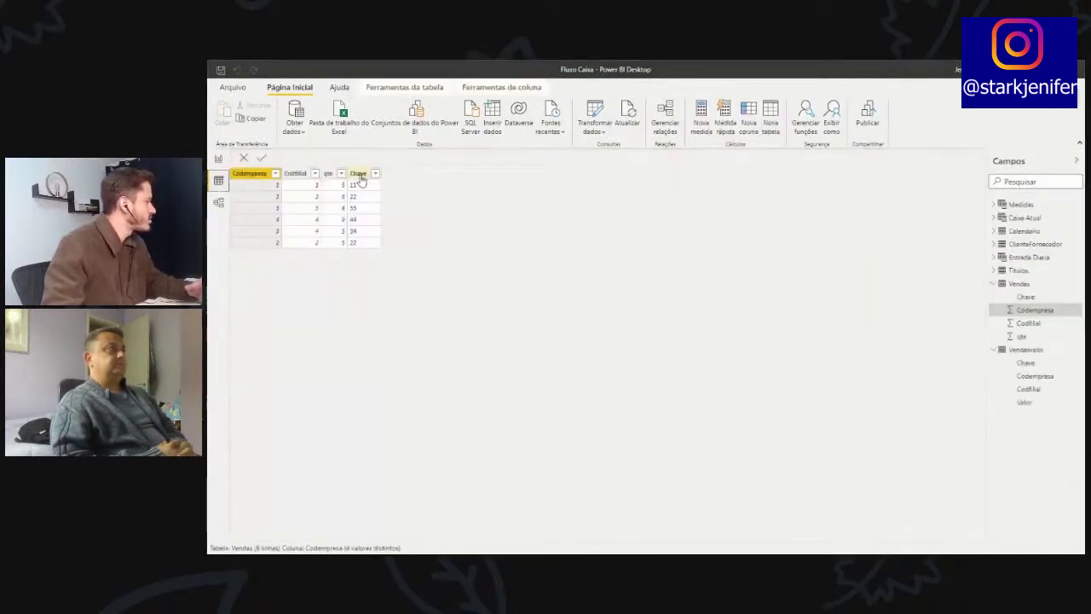
click(219, 204)
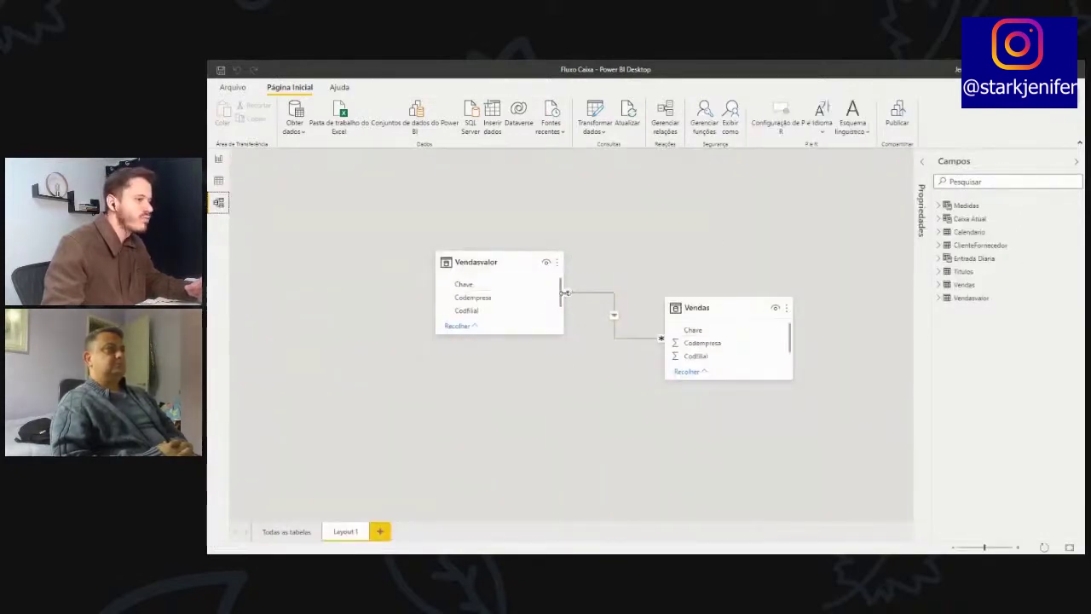
click(219, 181)
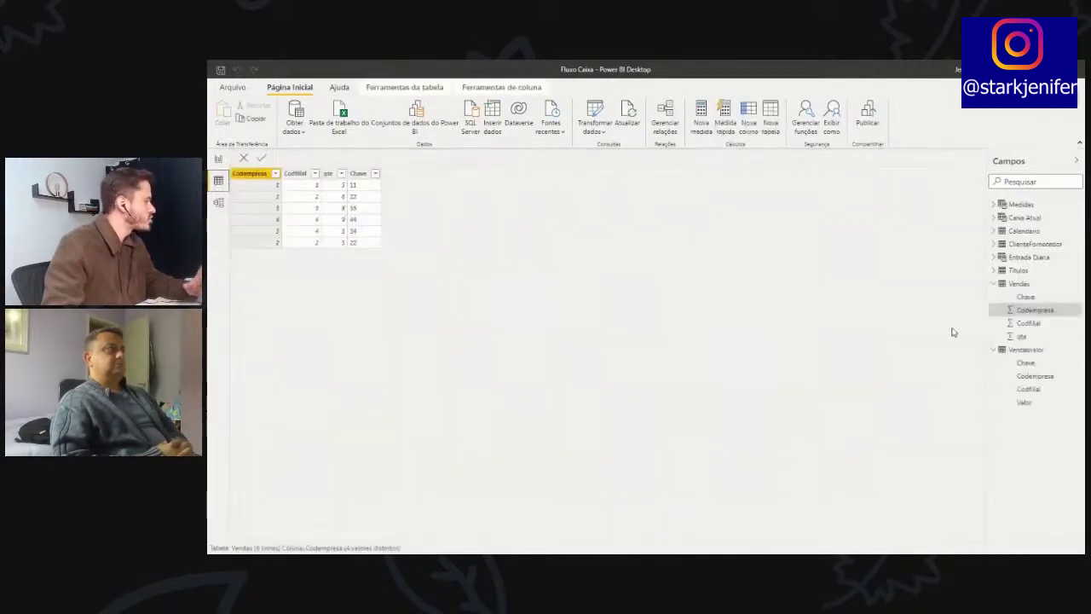
click(1026, 350)
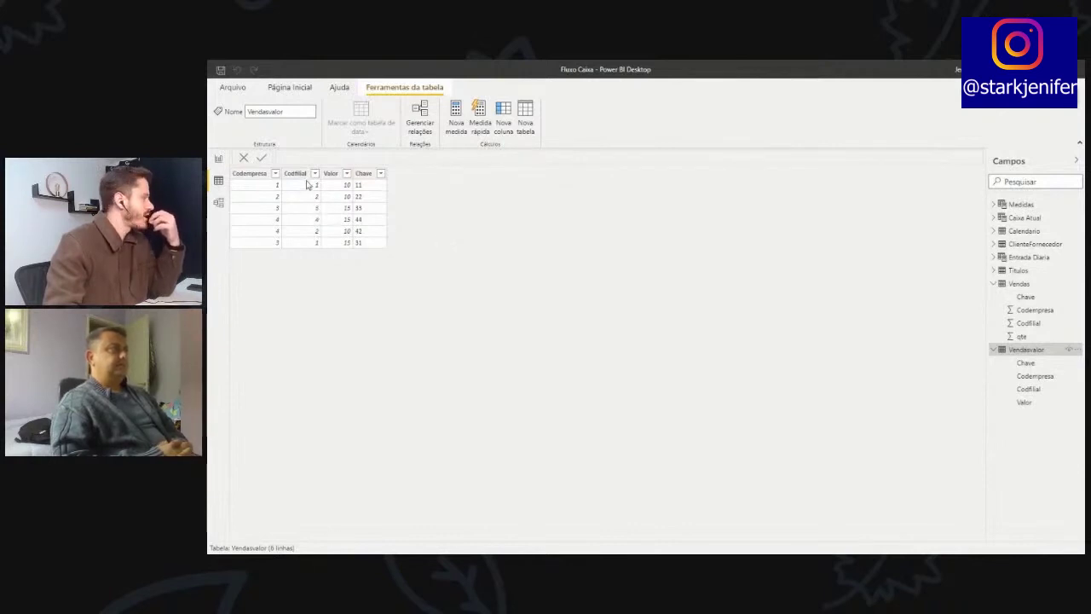
click(361, 173)
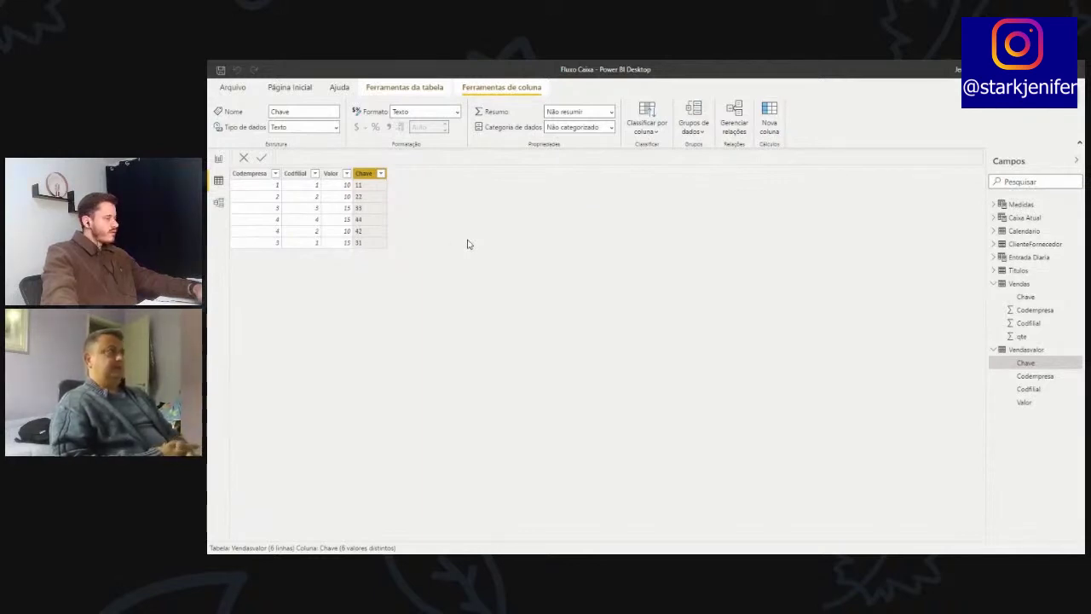
click(362, 174)
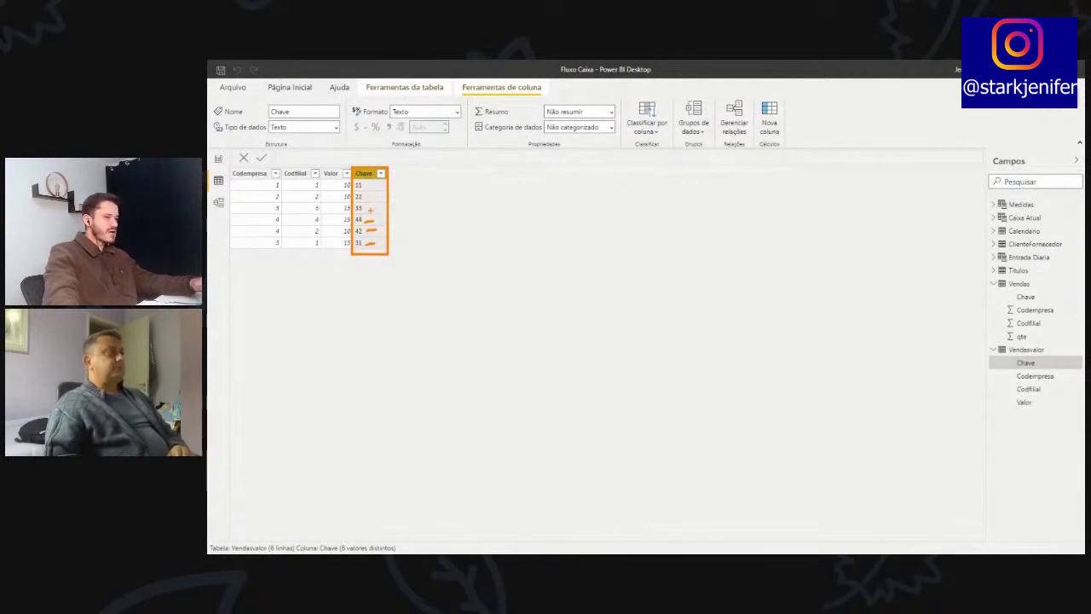
Step: Check the Vendas table for repeated Chave values and inspect the relationship's filter direction in the model diagram
click(1019, 283)
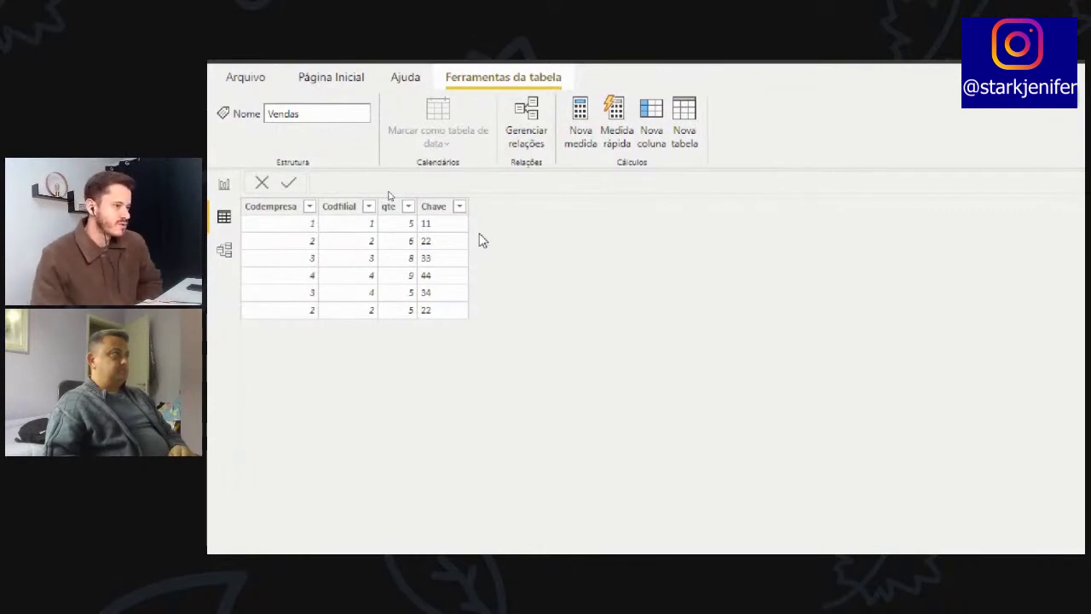
click(1023, 355)
click(223, 249)
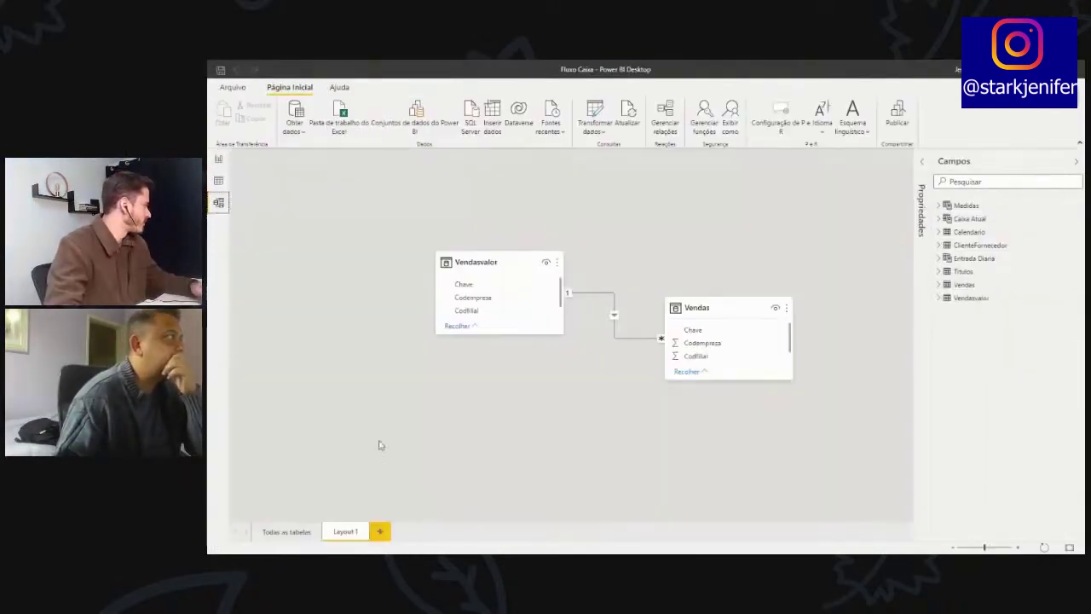
click(614, 319)
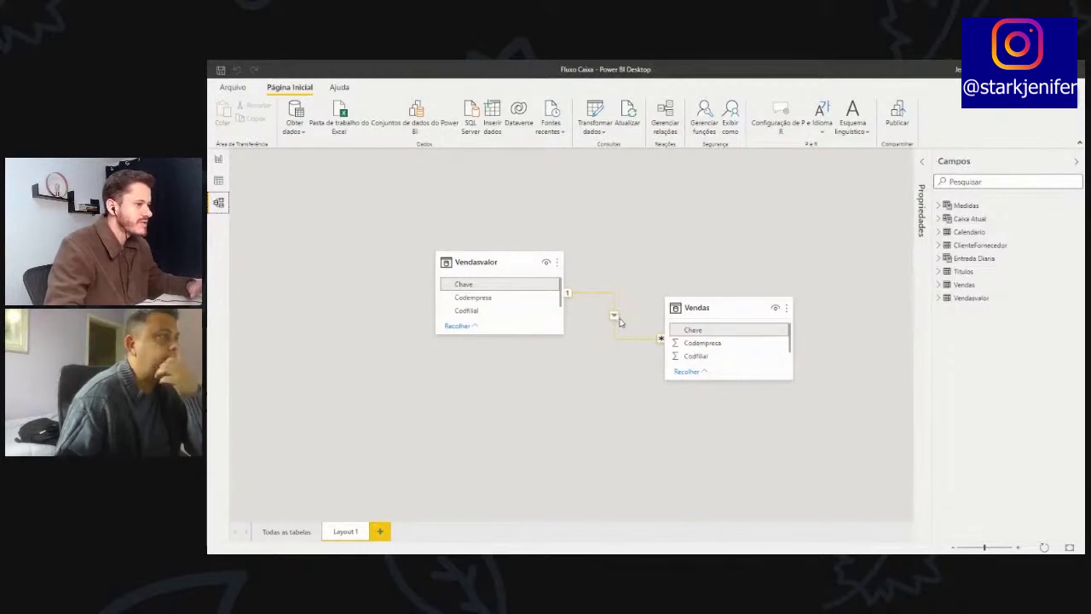
Step: Examine how Codempresa and Codfilial form the Chave key in Vendasvalor, and relate its values to the relationship's one side
click(219, 181)
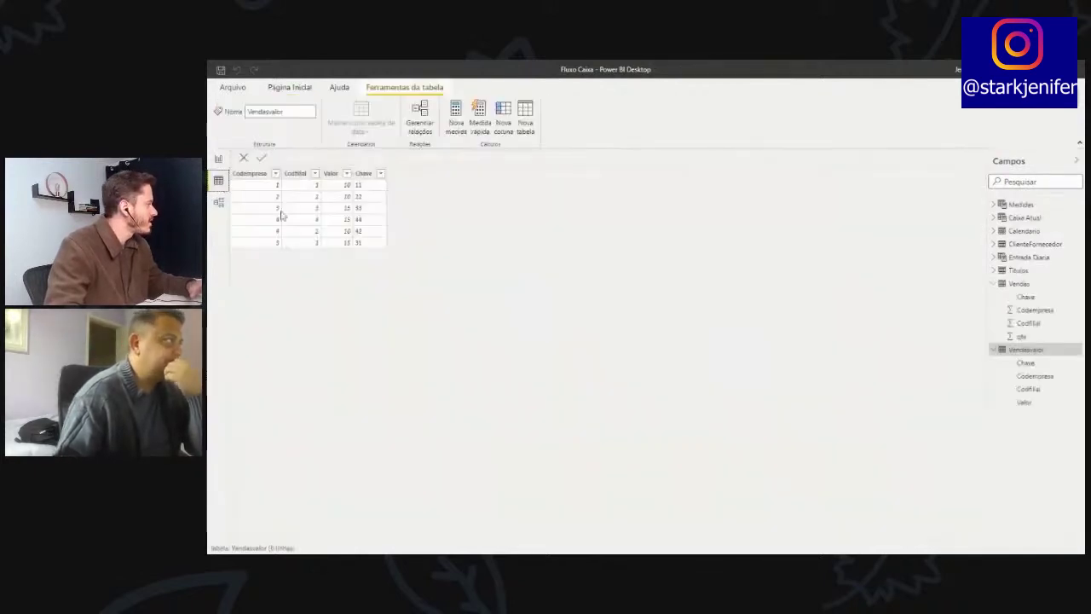
click(249, 174)
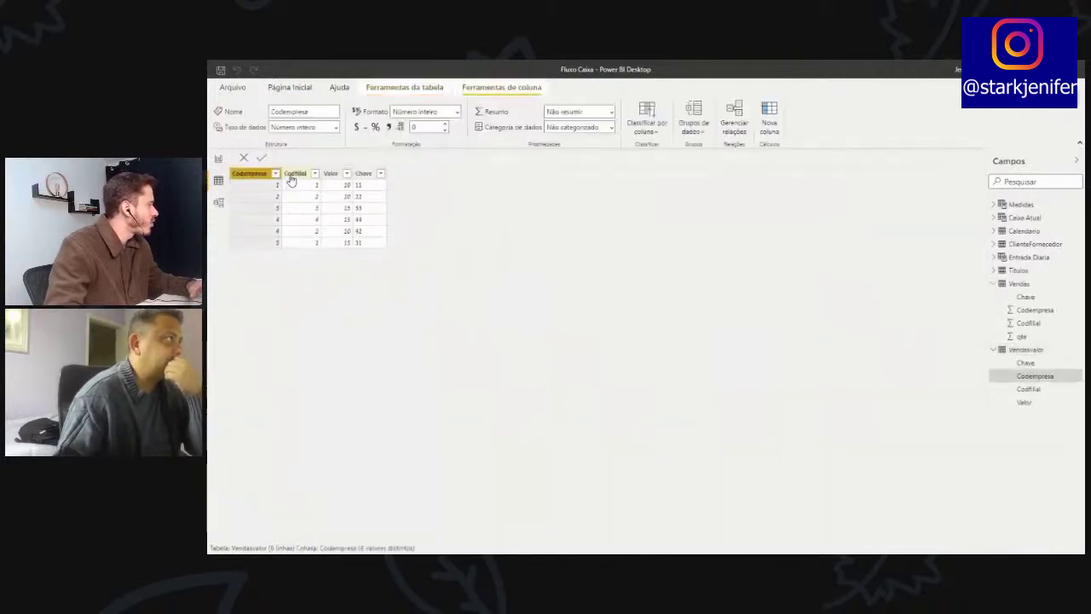
click(291, 179)
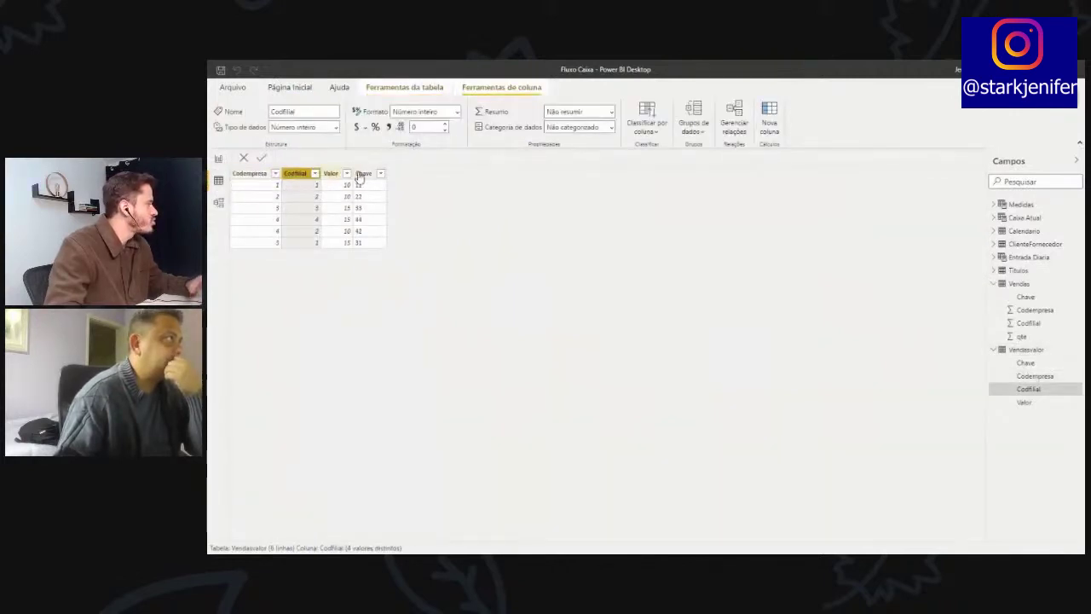
click(365, 174)
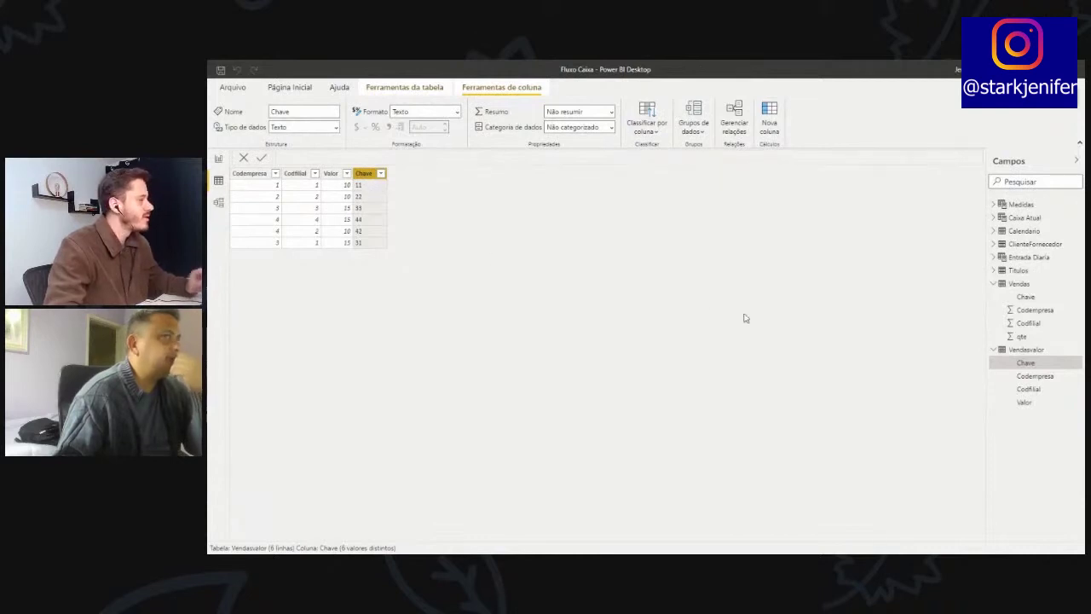
click(1027, 351)
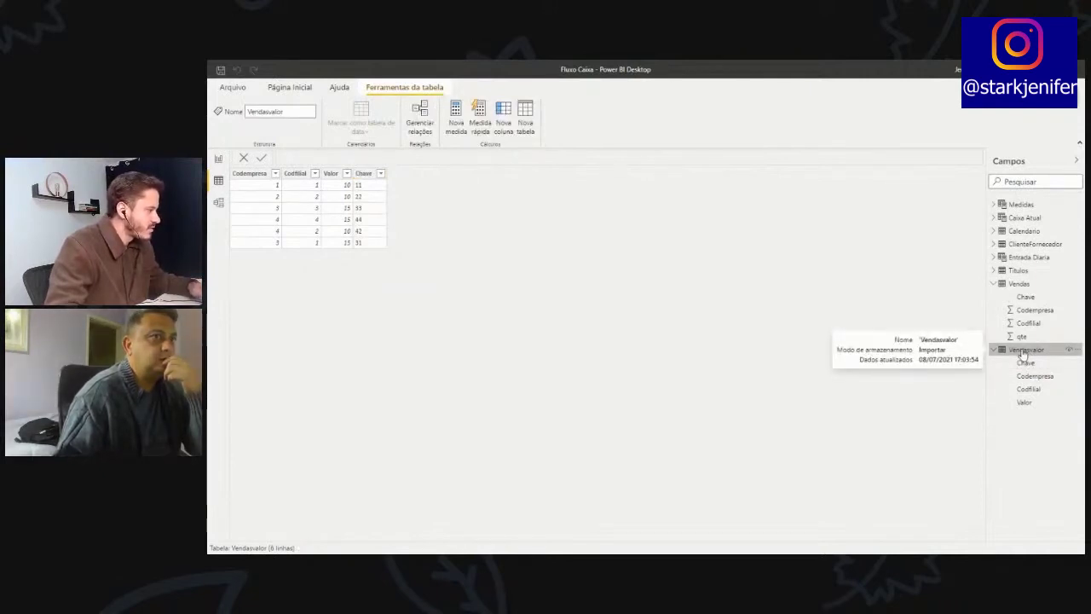
click(219, 202)
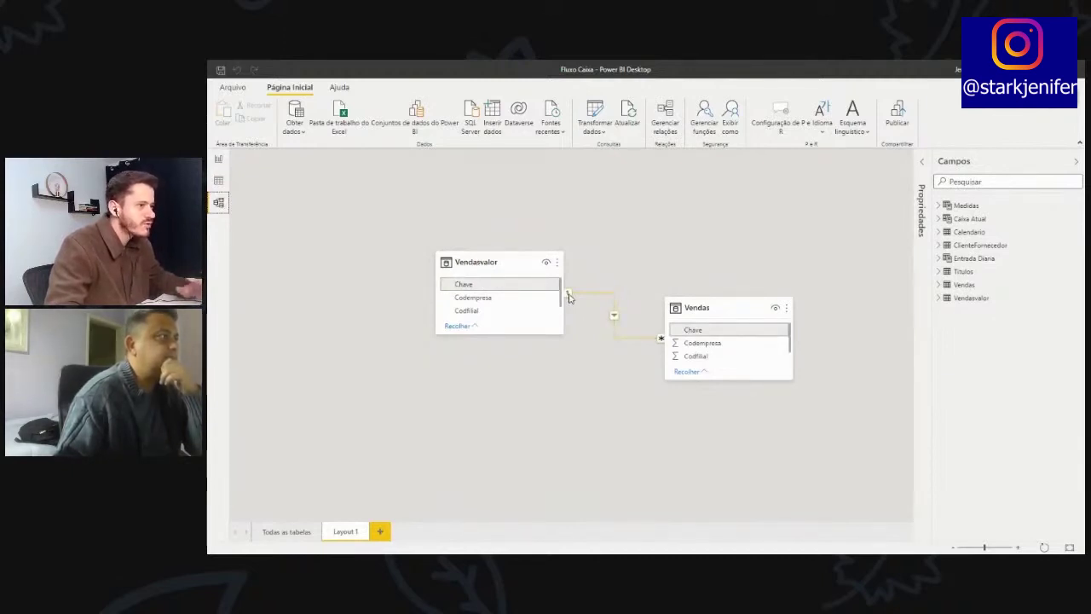
click(218, 180)
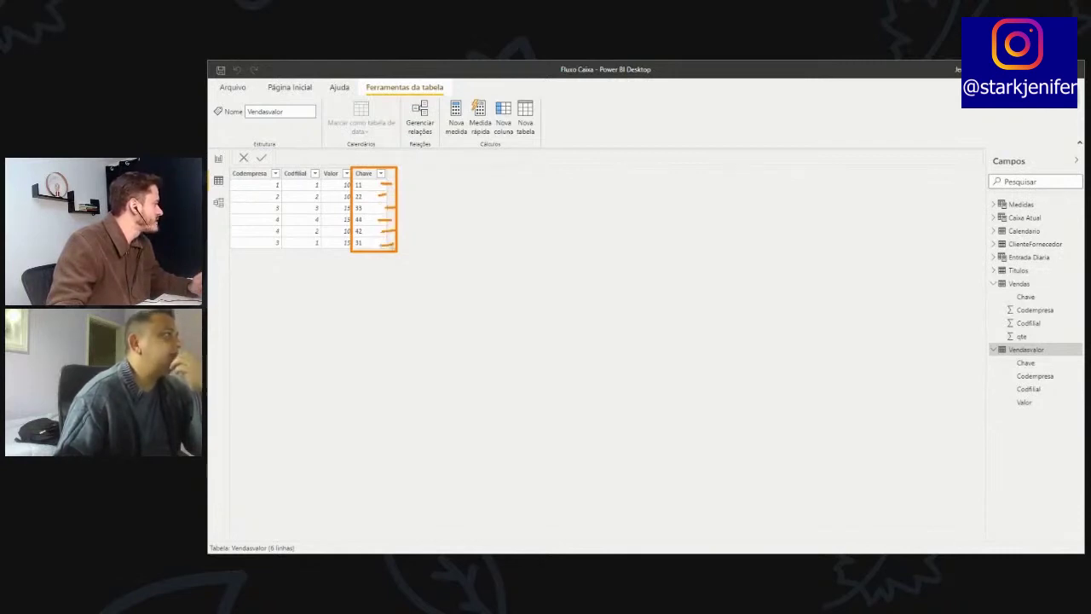
Step: Compare the one and many ends of the Chave relationship in the model diagram with the rows of the Vendas table
key(Escape)
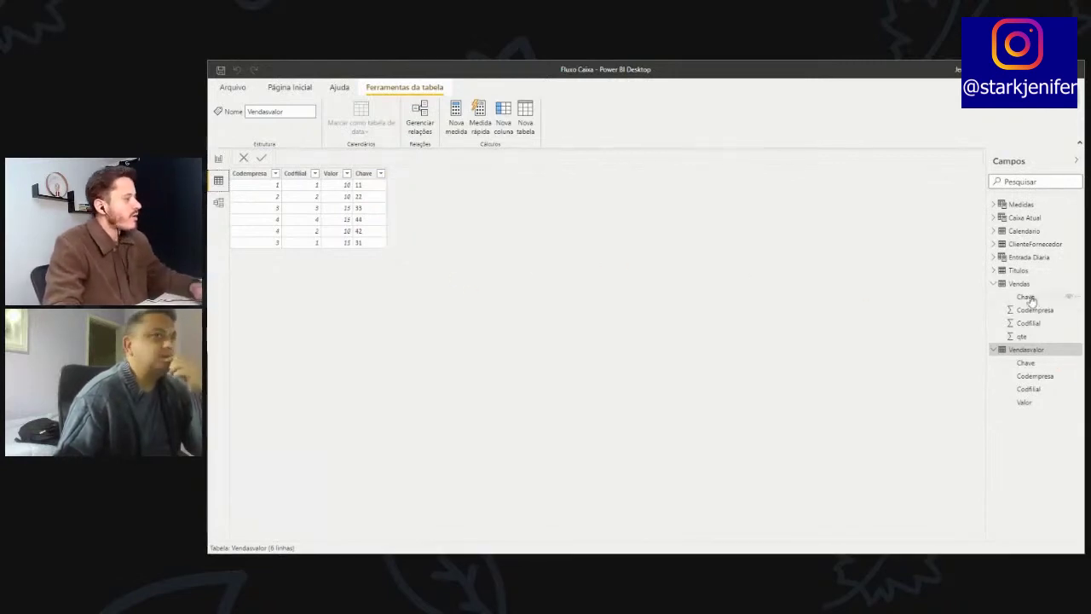
click(219, 202)
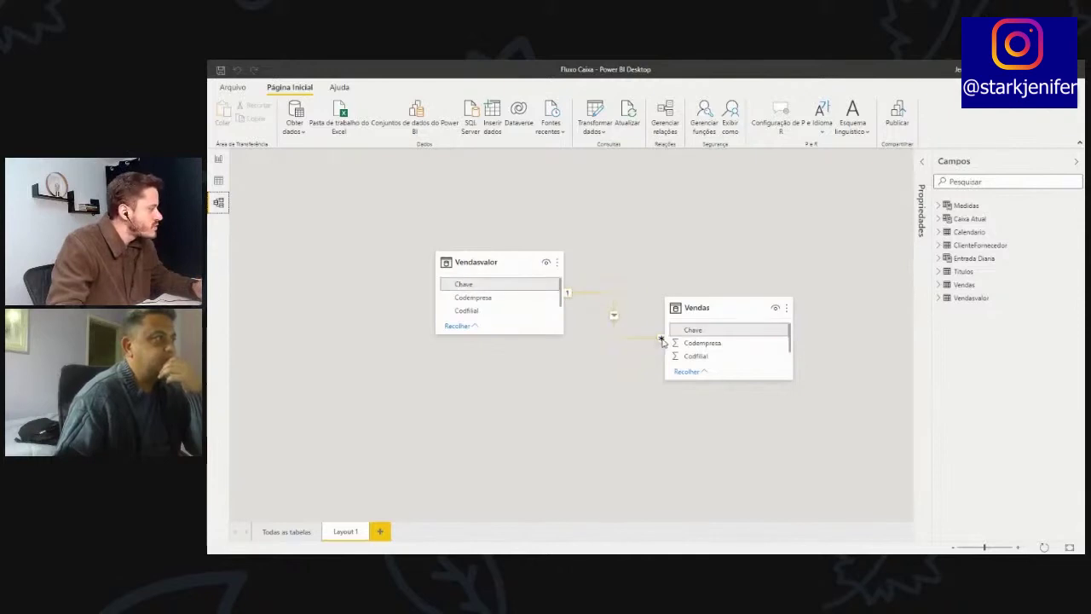
mouse_move(704, 310)
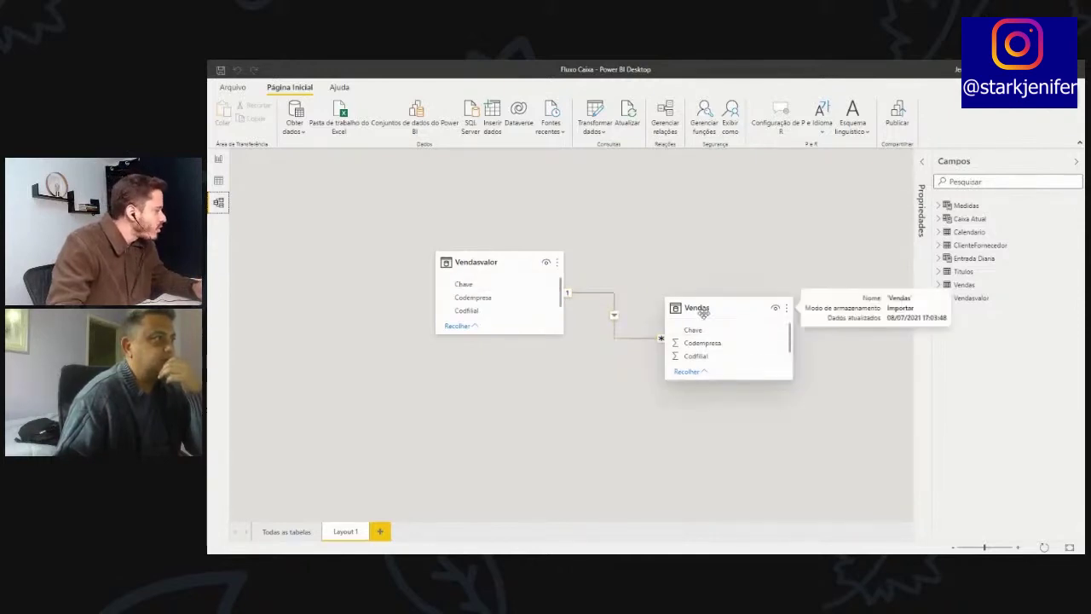
click(706, 308)
click(218, 181)
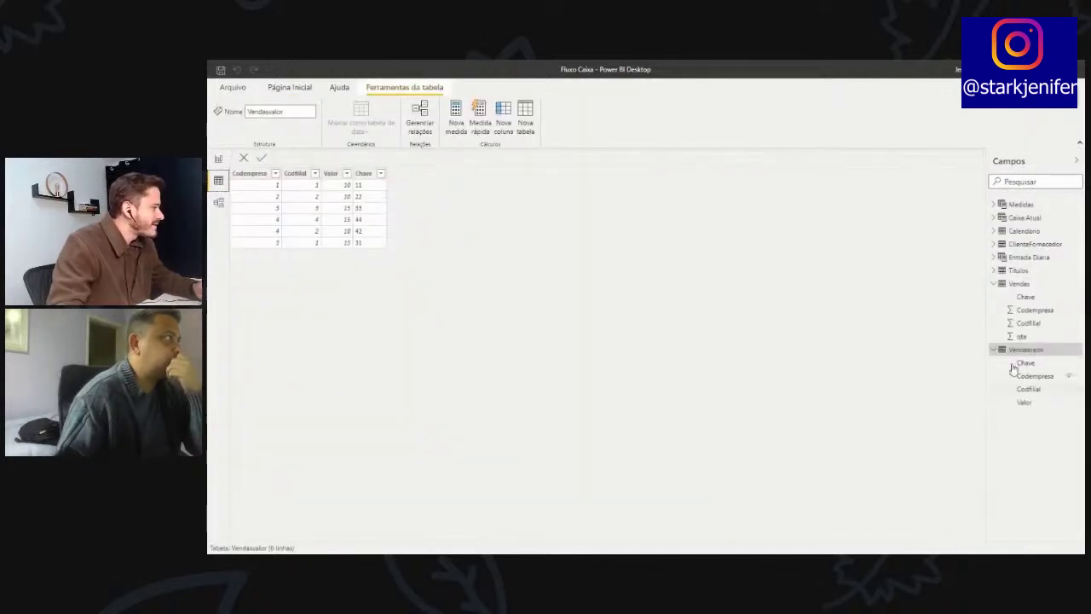
click(1020, 285)
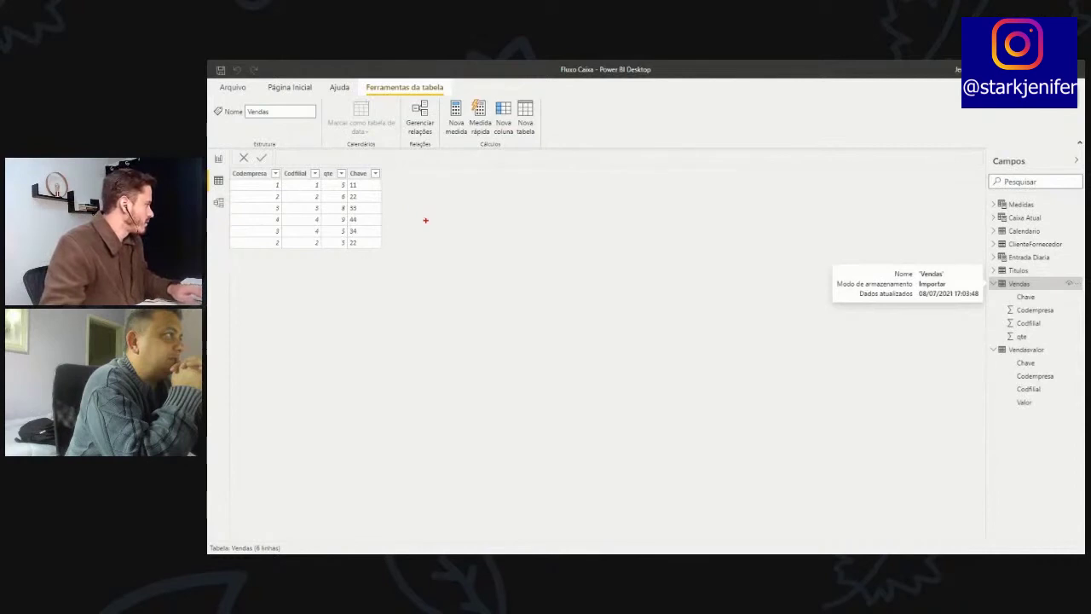
Step: Annotate the screen with a red box labelled "v. valor" and a green box labelled "vendas" to represent the two tables
mouse_move(425, 220)
mouse_down()
mouse_move(531, 358)
mouse_move(608, 385)
mouse_up()
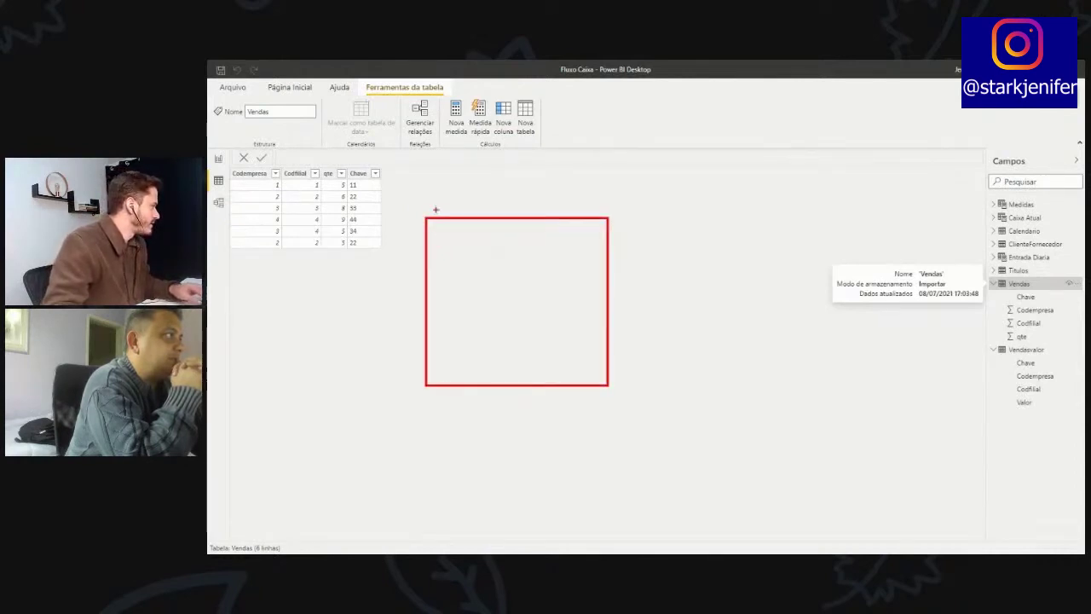
key(t)
text(V)
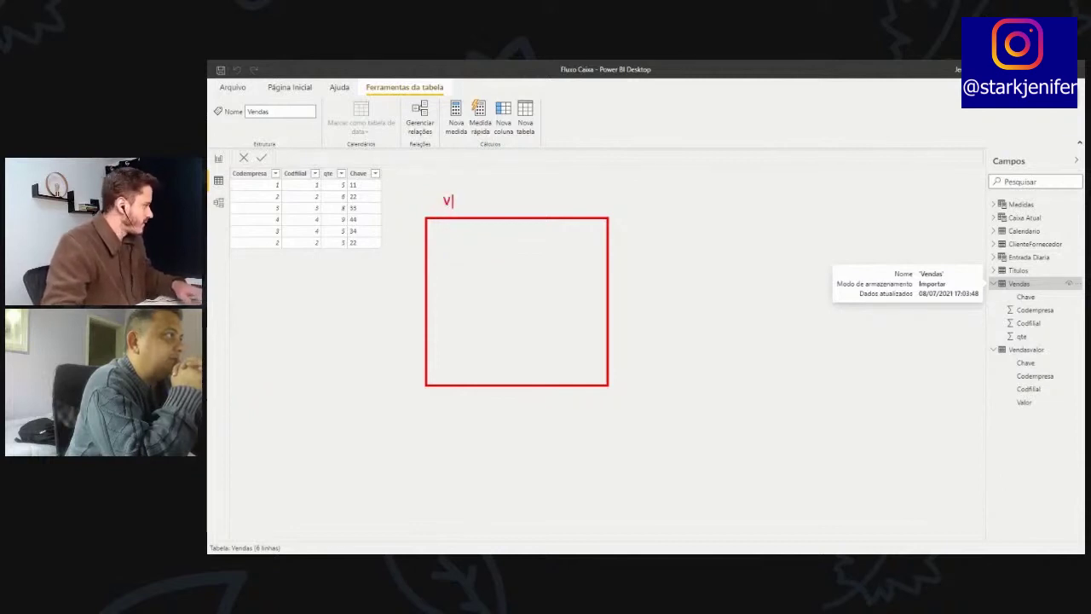
text(. )
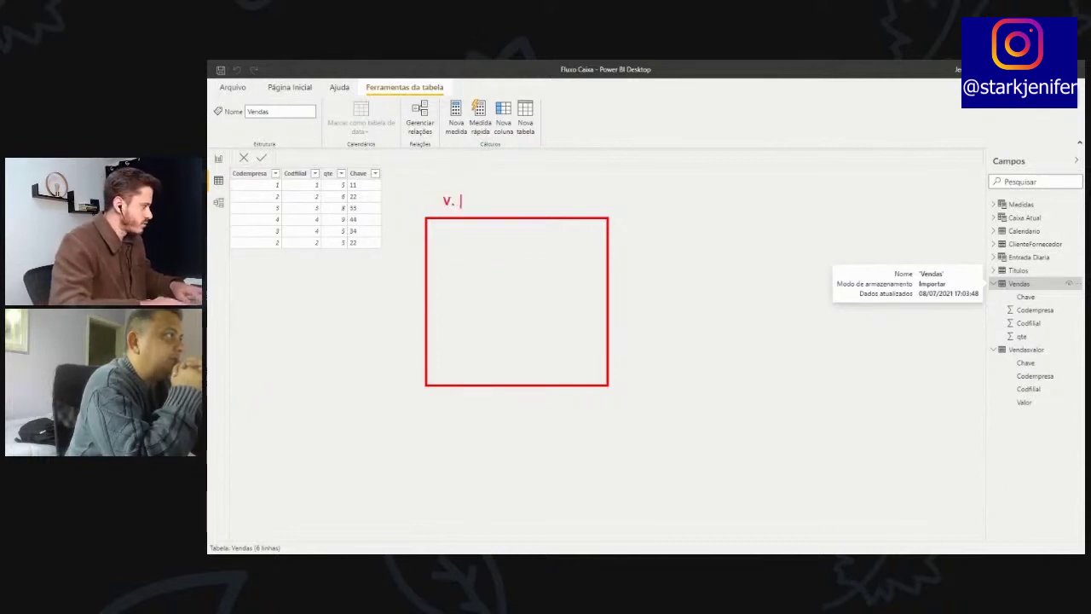
text(valor)
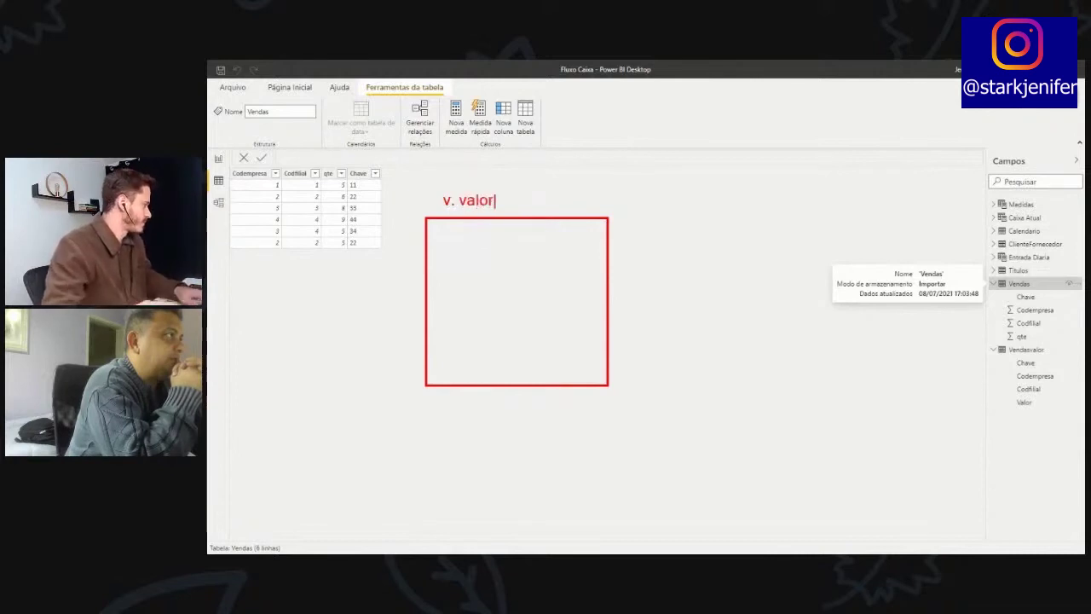
key(Escape)
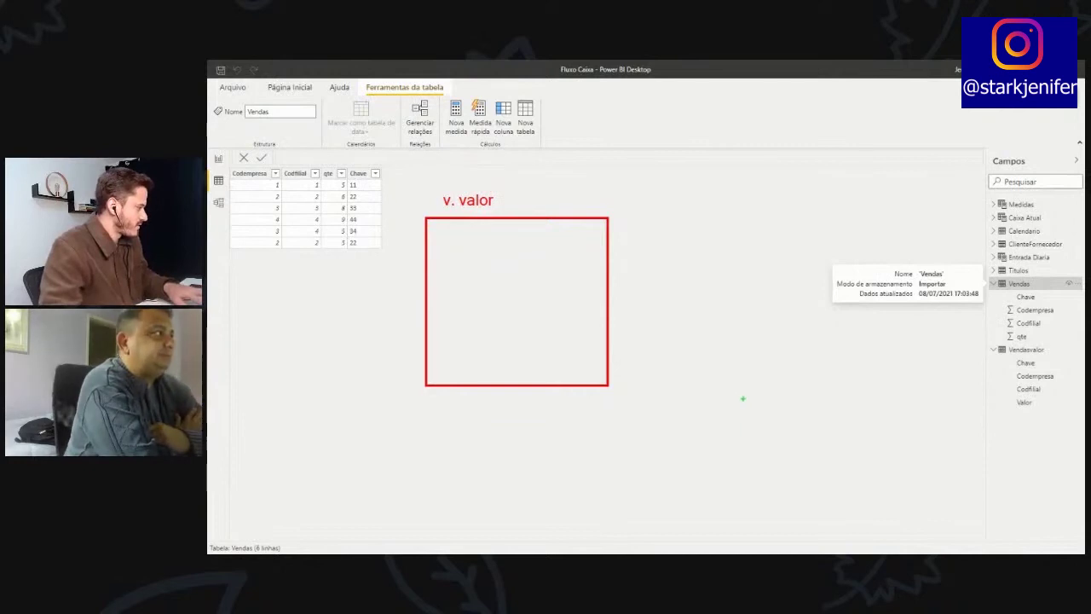
drag(733, 389, 912, 519)
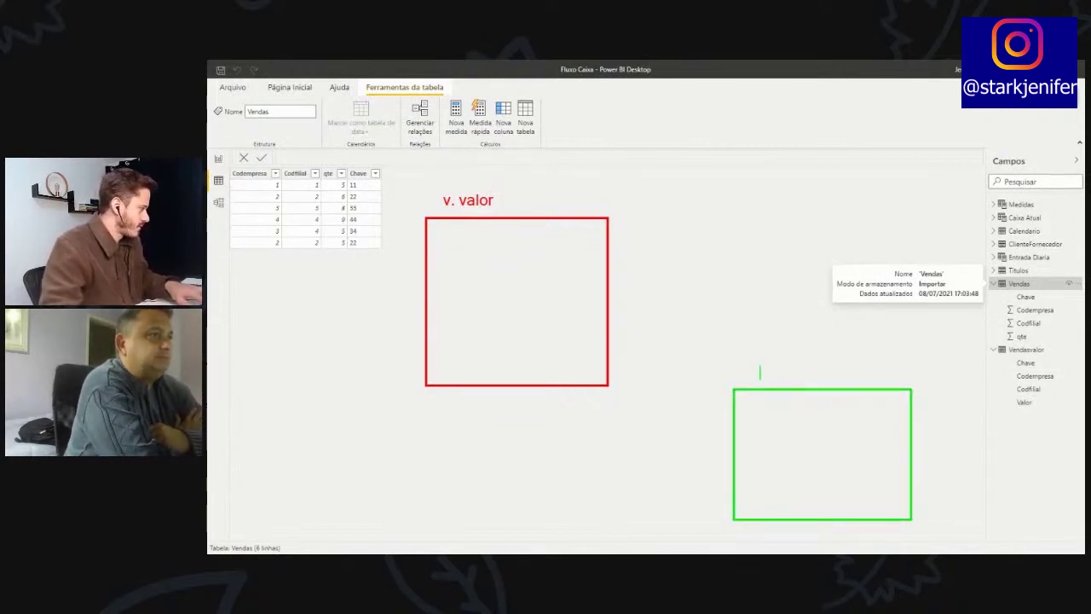
text(vendas)
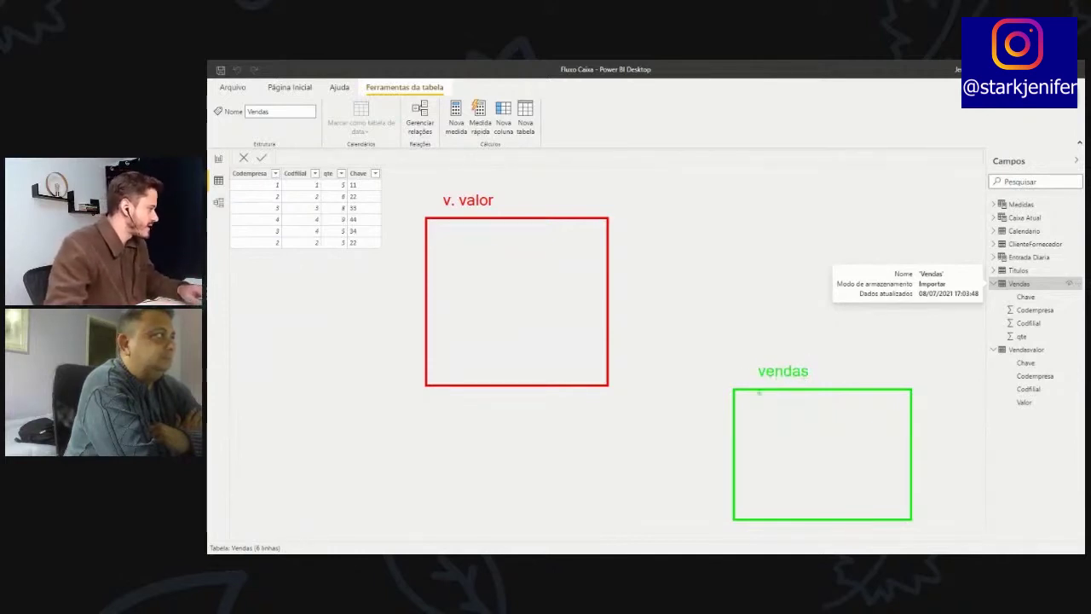
key(Escape)
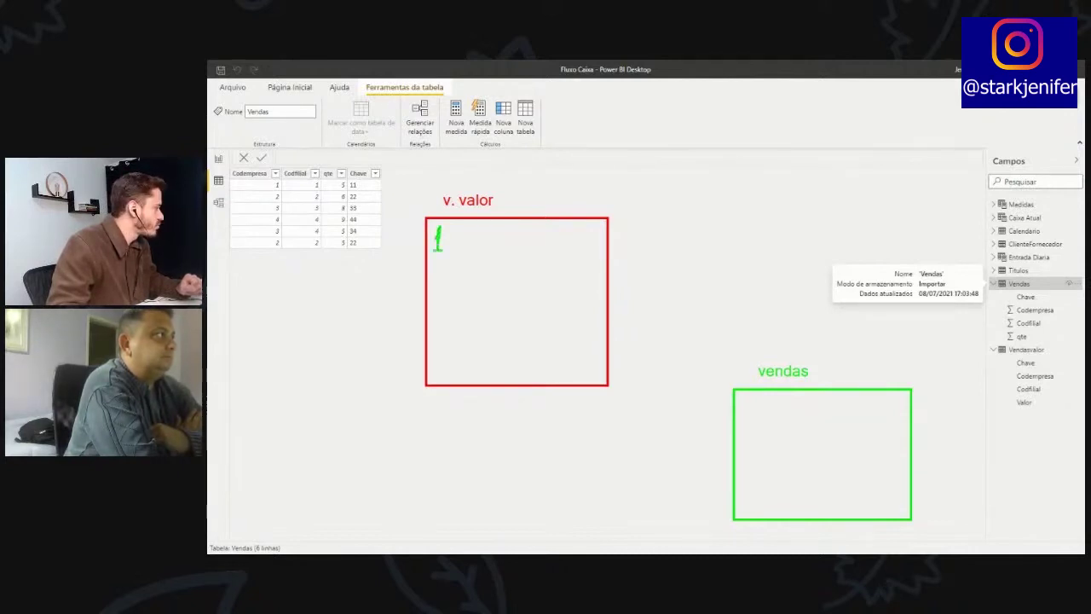
key(ctrl+z)
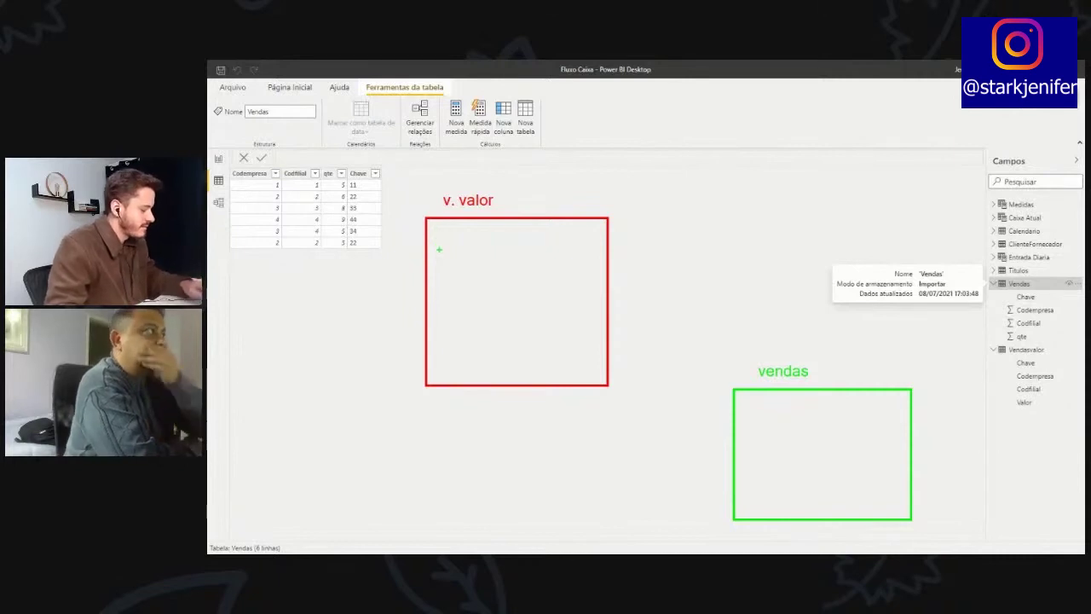
Step: Sketch key columns in both boxes, with 1, 2, 3, 4 in "v. valor" and 1, 1, 2, 2 in "vendas"
drag(433, 234, 435, 253)
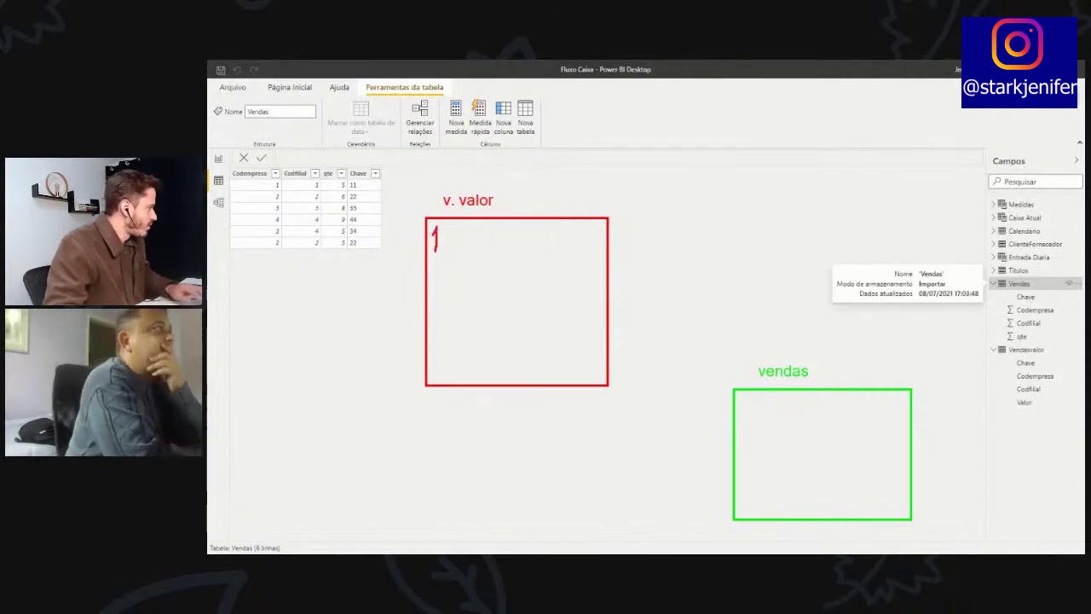
mouse_move(431, 267)
mouse_down()
mouse_move(444, 365)
mouse_move(431, 359)
mouse_up()
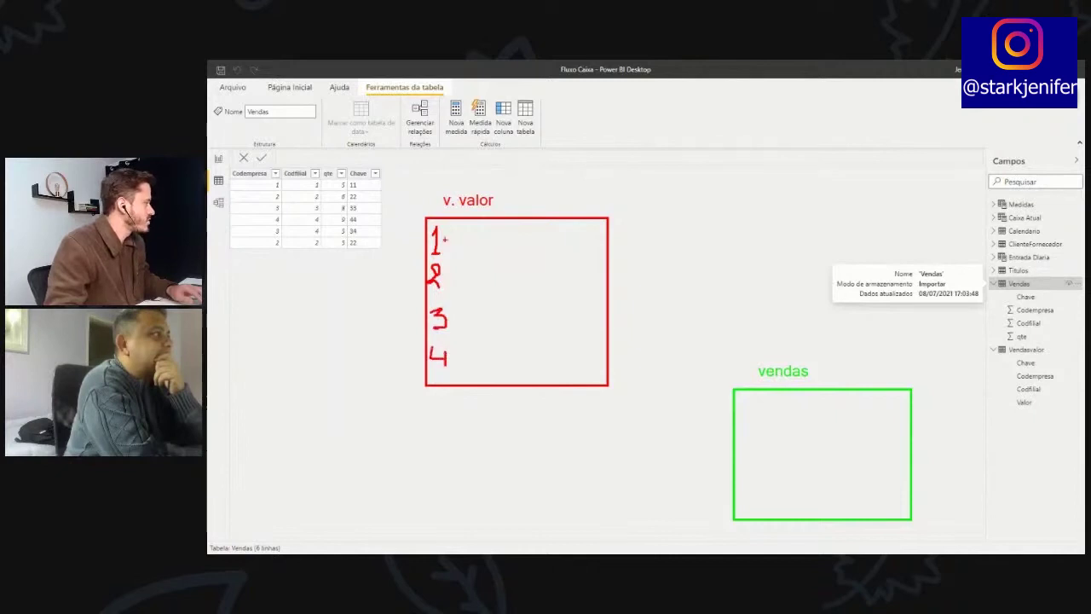
mouse_move(426, 220)
mouse_down()
mouse_move(470, 285)
mouse_move(463, 383)
mouse_move(428, 385)
mouse_up()
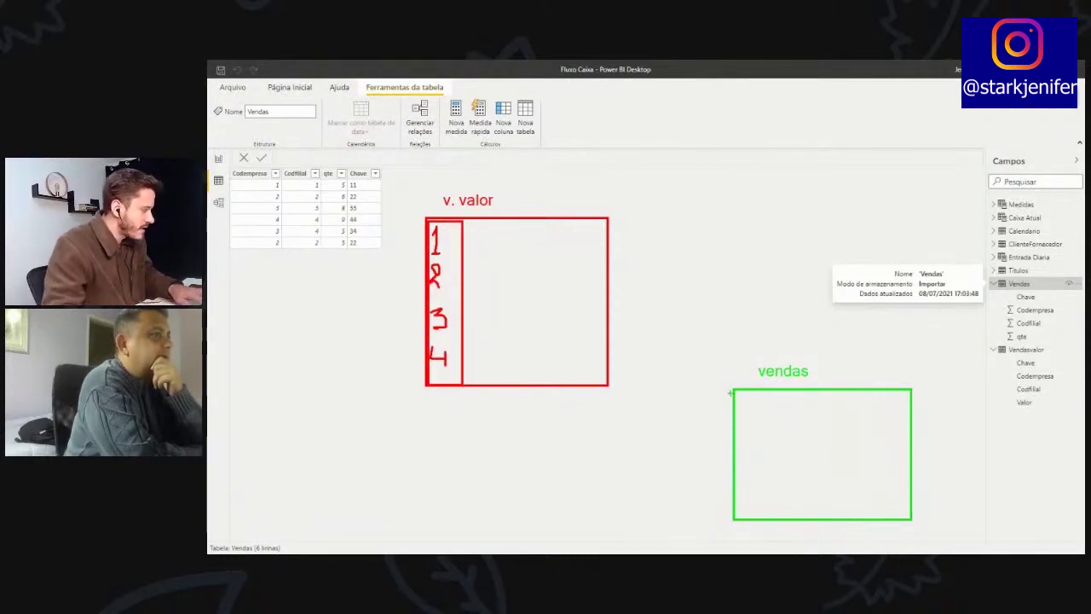
mouse_move(733, 390)
mouse_down()
mouse_move(780, 452)
mouse_move(735, 517)
mouse_up()
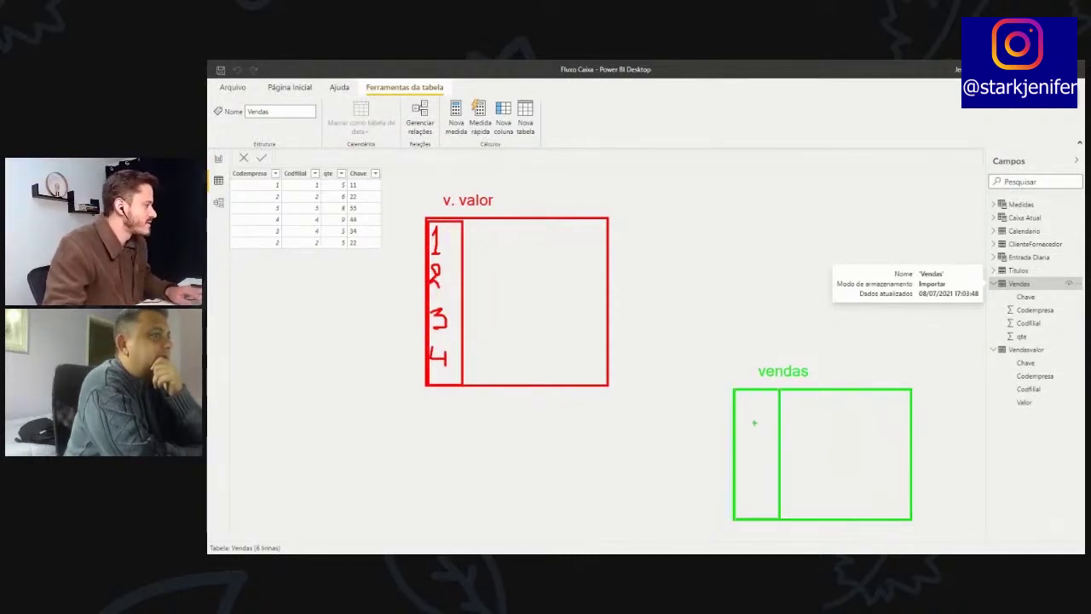
drag(749, 407, 763, 511)
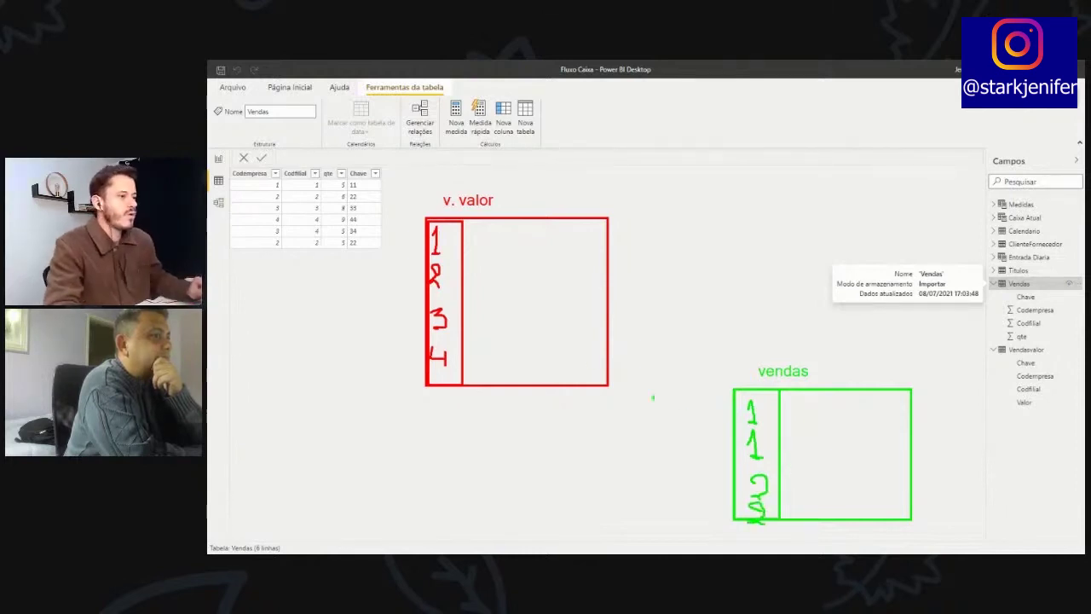
Step: Draw an arrow from "v. valor" to "vendas", mark its ends 1 and *, and clear the sketch
mouse_move(454, 388)
mouse_down()
mouse_move(475, 442)
mouse_move(713, 479)
mouse_up()
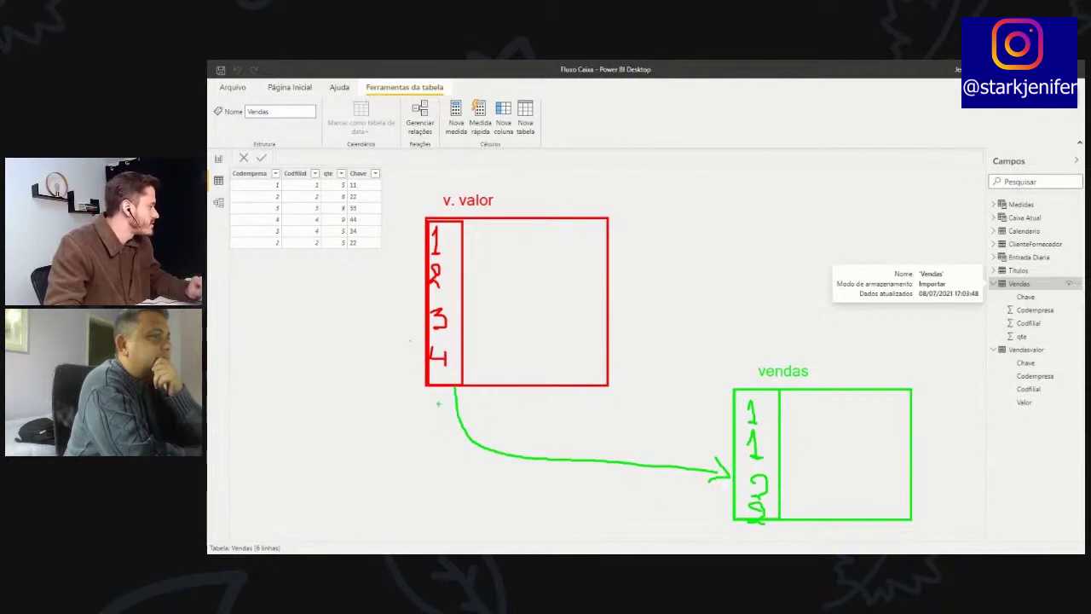
drag(436, 399, 447, 420)
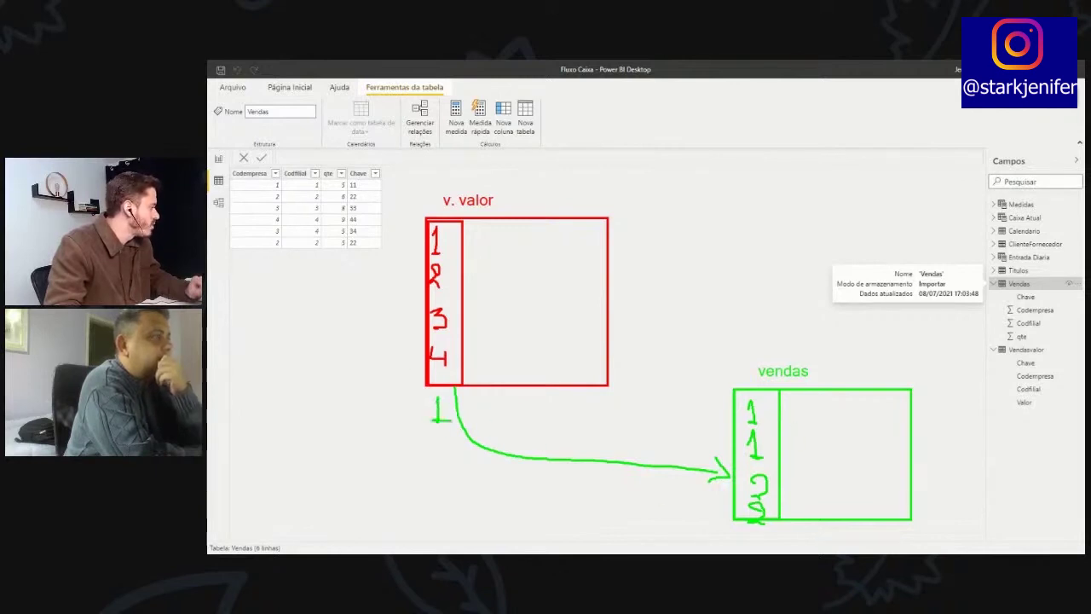
mouse_move(698, 497)
mouse_down()
mouse_move(710, 511)
mouse_move(700, 512)
mouse_move(713, 504)
mouse_up()
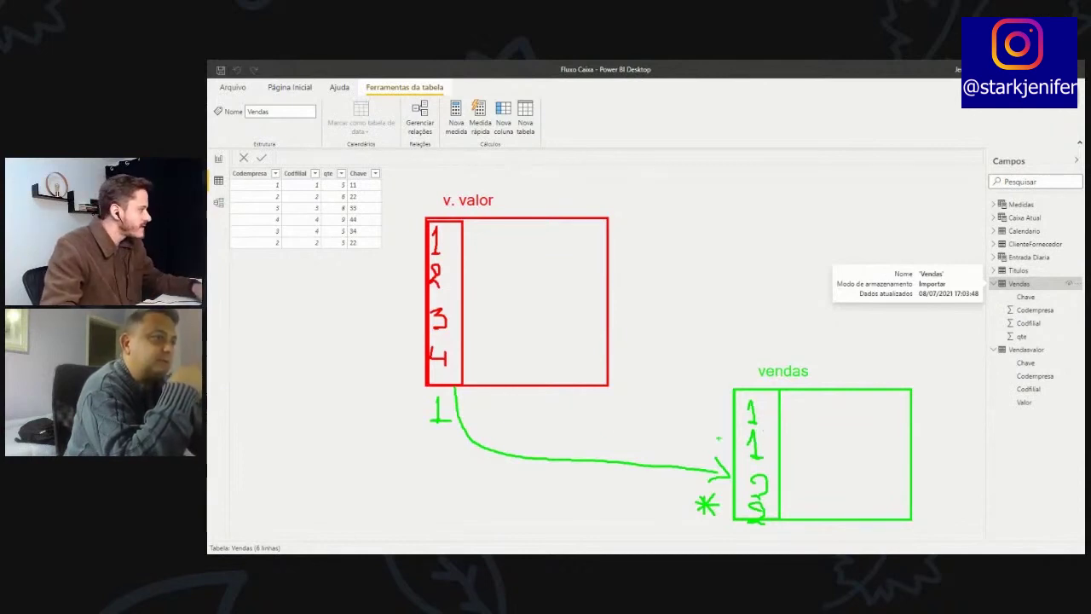
key(Escape)
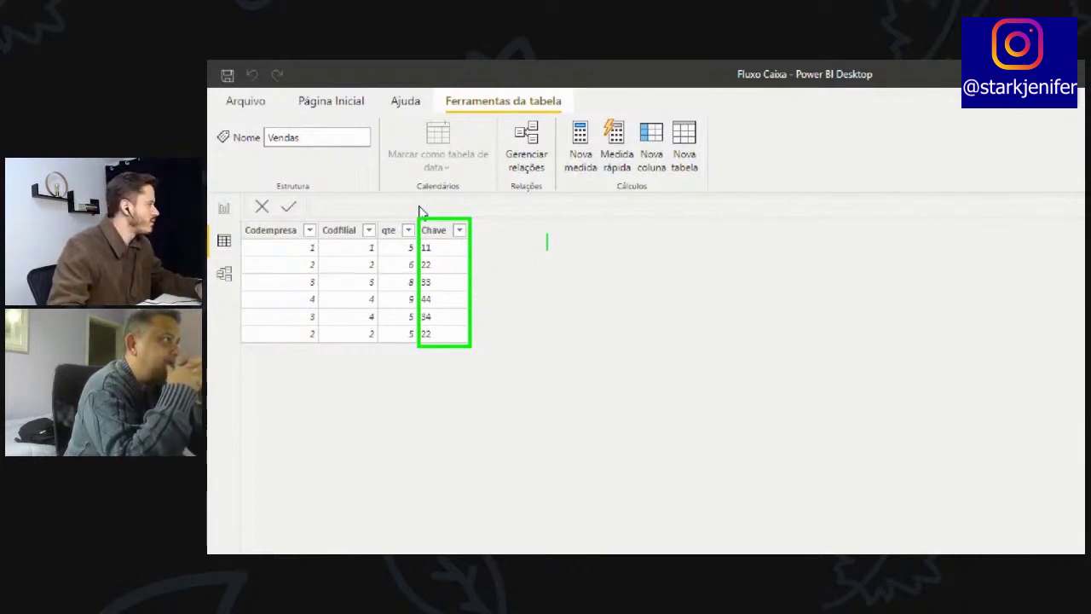
Step: Annotate the Vendas table with its Chave values 11, 22, 33, 44, 34, 22, circle both 22s in red, and clear the annotations
text(11)
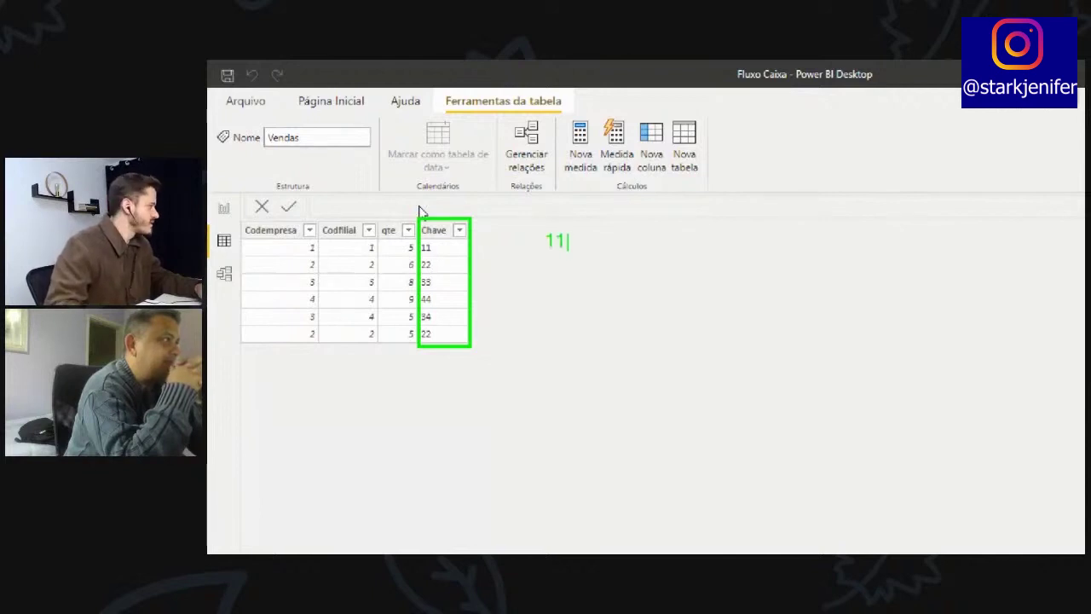
key(Return)
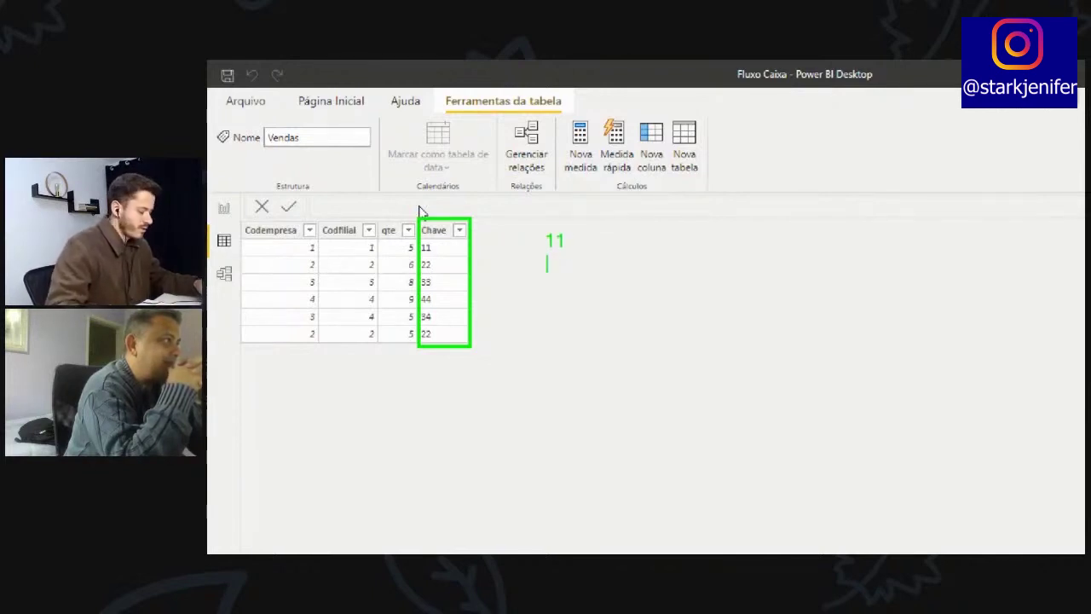
text((22)
key(BackSpace)
key(BackSpace)
key(BackSpace)
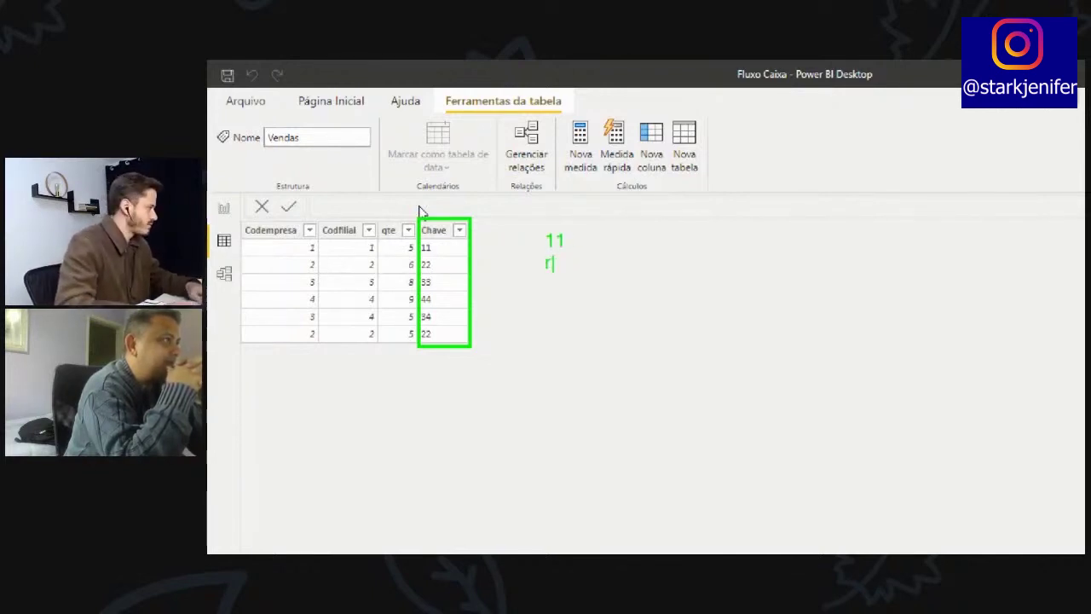
text(22)
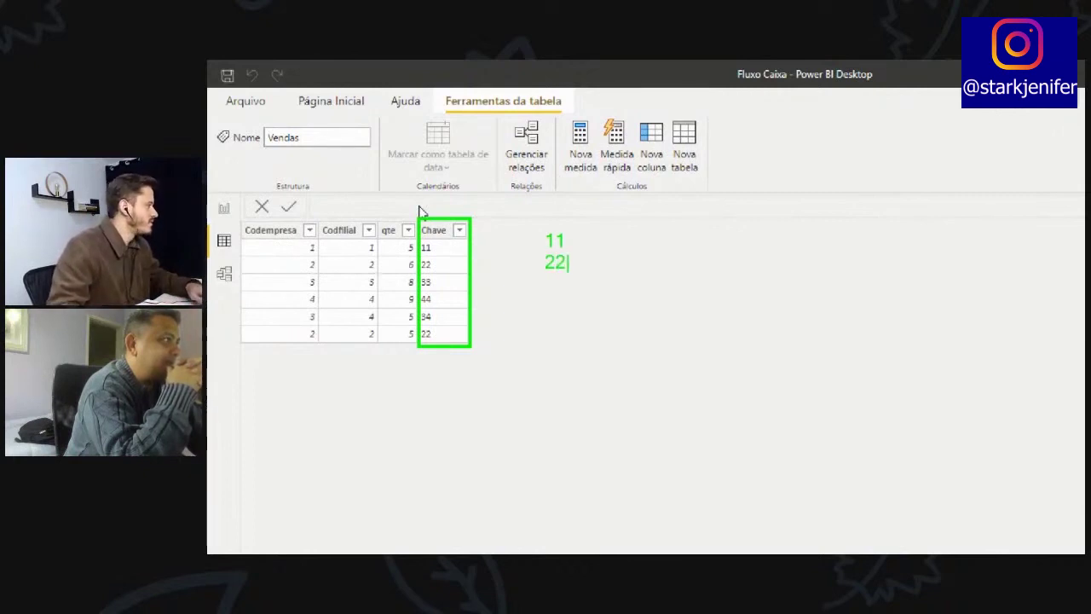
key(Return)
text(33)
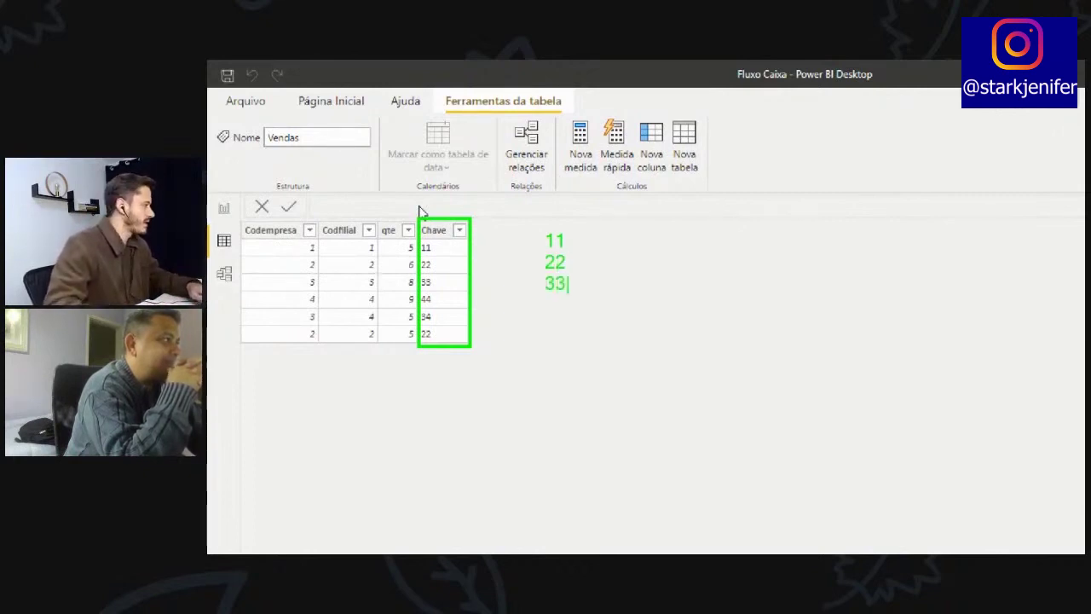
key(Return)
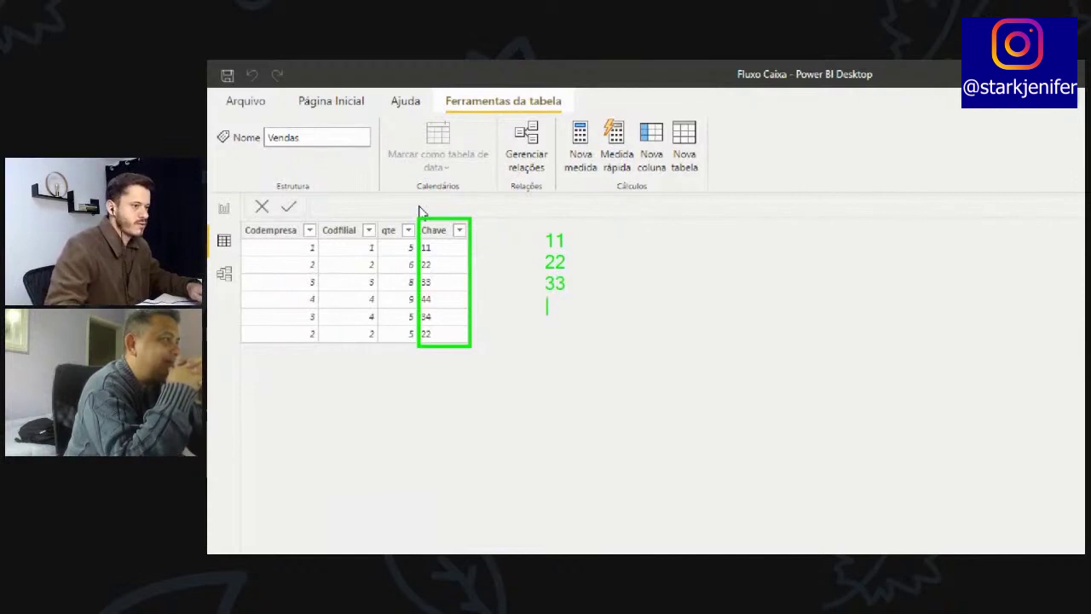
text(44)
key(Return)
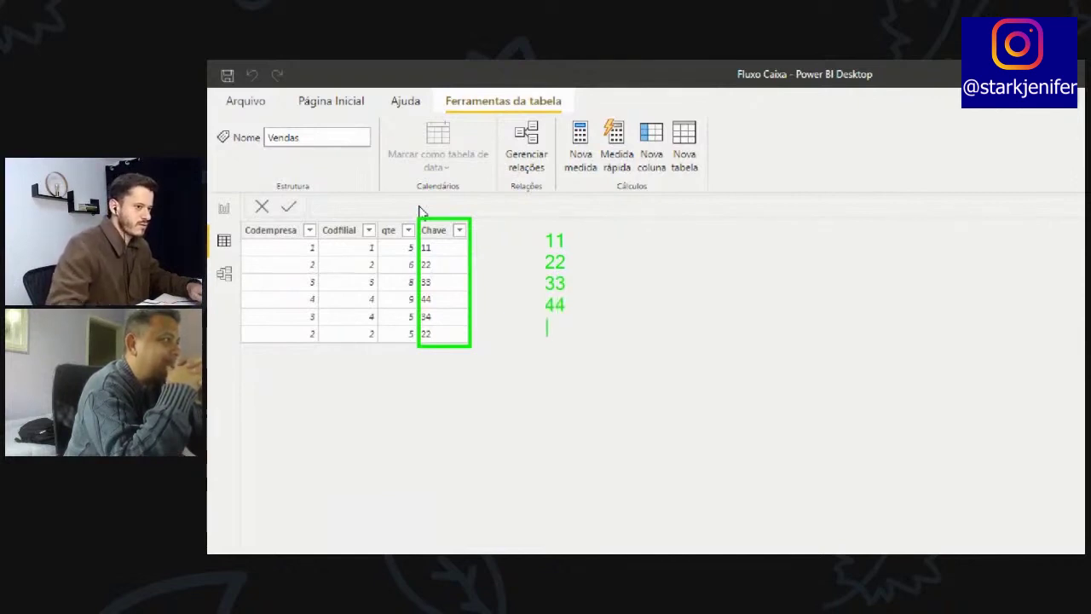
text(34)
key(Return)
text(22)
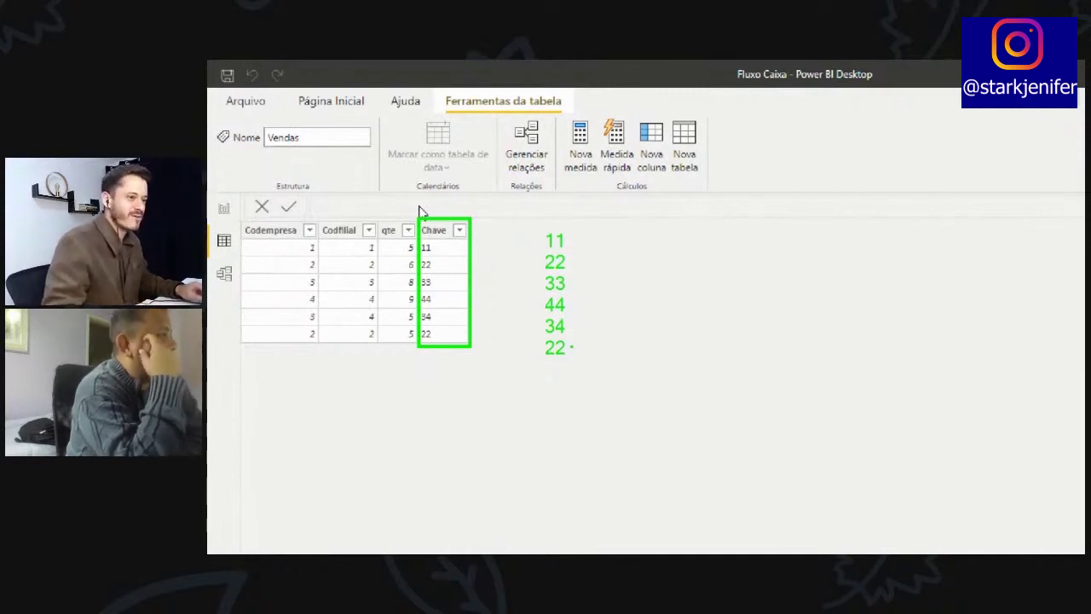
mouse_move(572, 343)
mouse_down()
mouse_move(537, 336)
mouse_move(540, 361)
mouse_move(573, 343)
mouse_up()
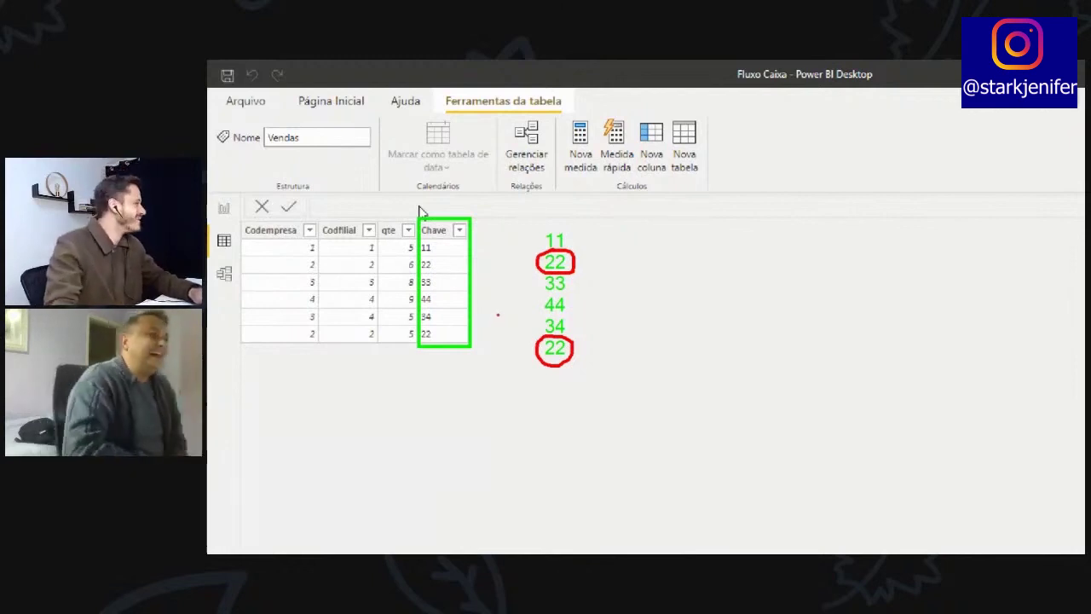
key(Escape)
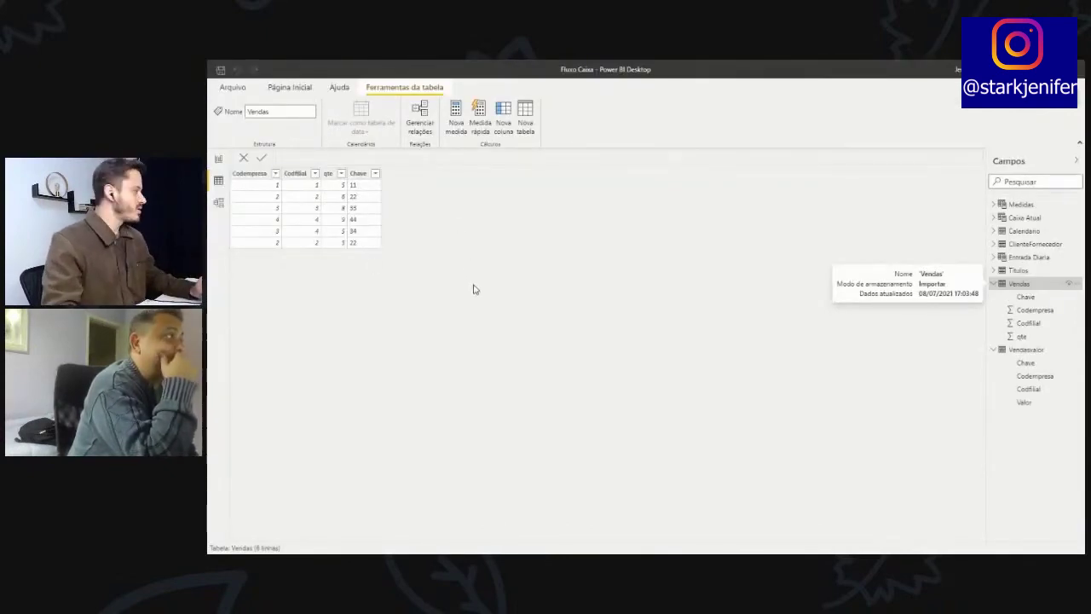
Step: Show the Vendasvalor data and sketch a box containing 22 with an arrow to a second box containing 22 twice
click(1027, 352)
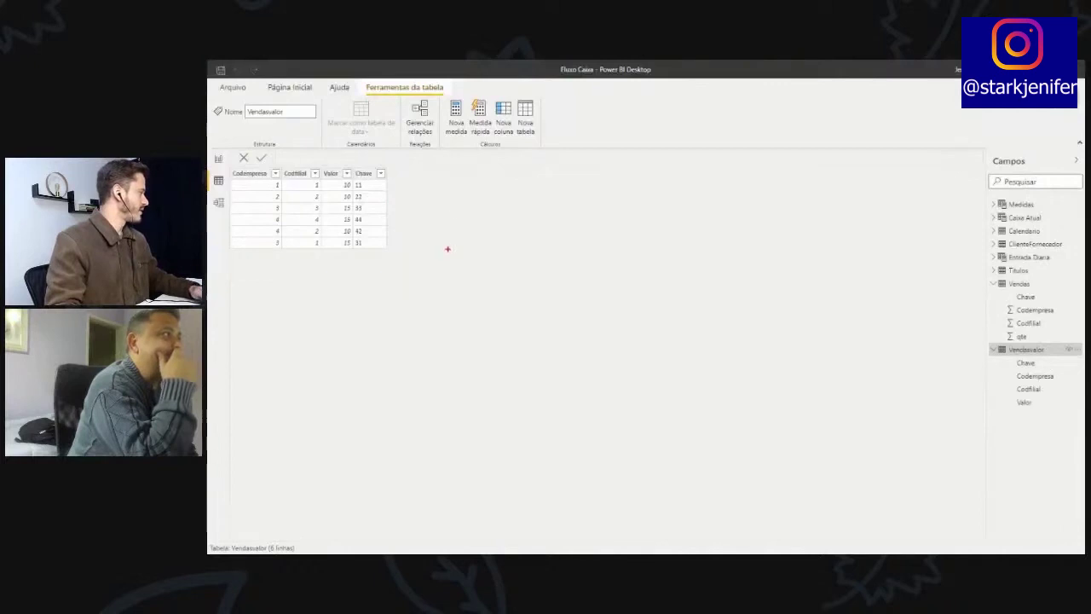
mouse_move(431, 225)
mouse_down()
mouse_move(532, 282)
mouse_move(504, 338)
mouse_up()
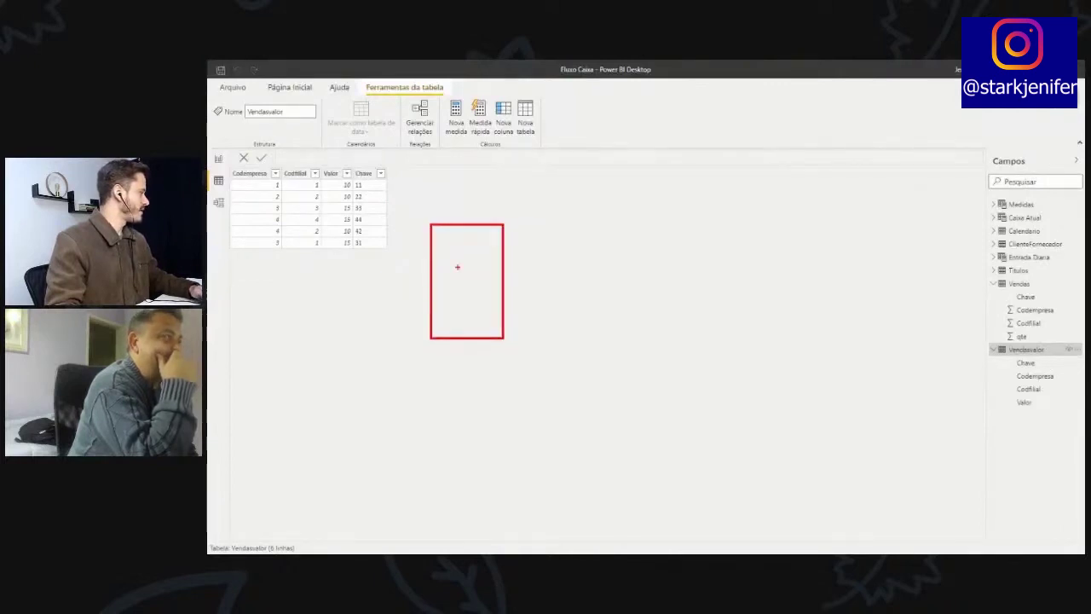
mouse_move(442, 253)
mouse_down()
mouse_move(456, 283)
mouse_move(480, 282)
mouse_up()
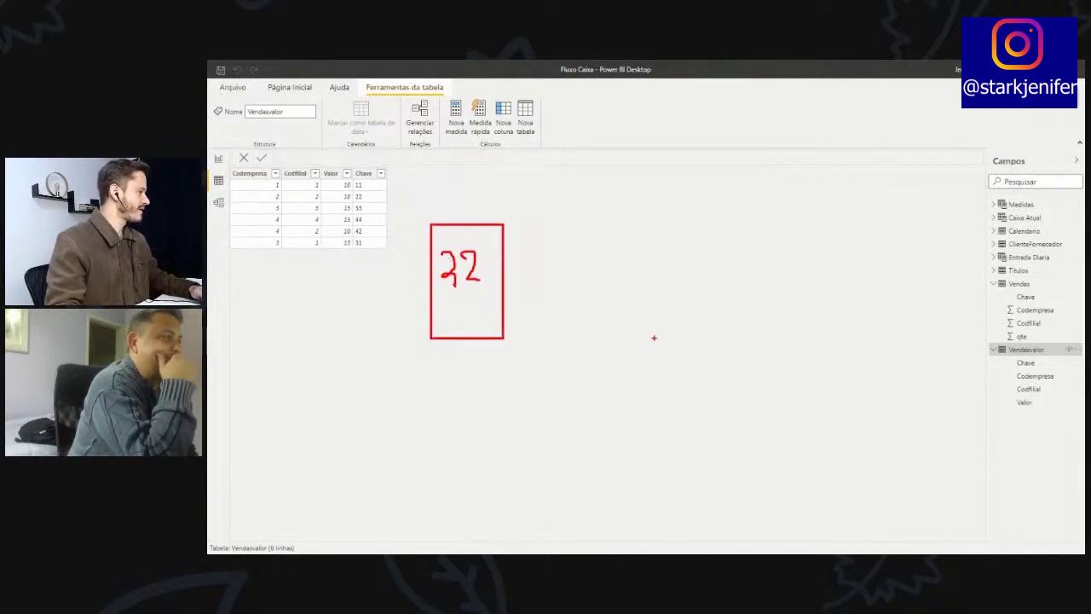
drag(635, 332, 775, 430)
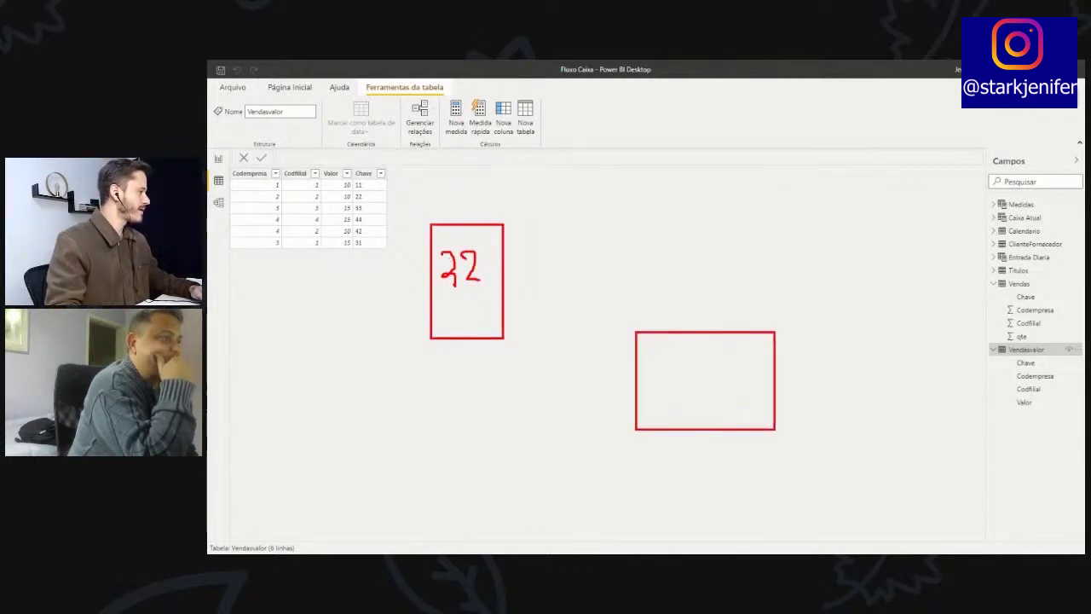
mouse_move(643, 355)
mouse_down()
mouse_move(675, 376)
mouse_move(656, 414)
mouse_move(675, 418)
mouse_move(682, 399)
mouse_move(670, 418)
mouse_move(690, 422)
mouse_up()
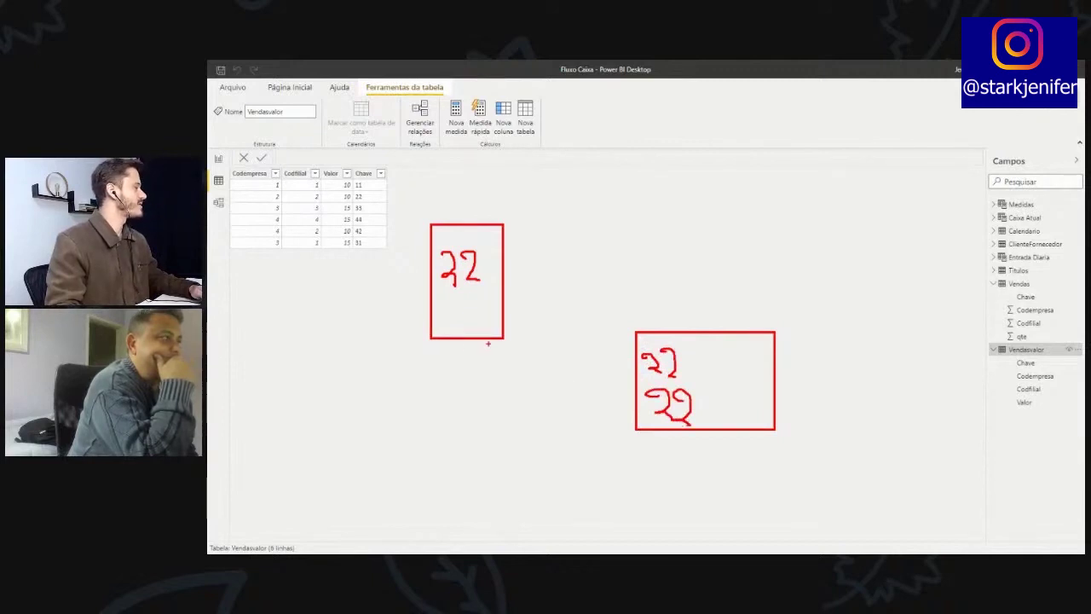
mouse_move(467, 339)
mouse_down()
mouse_move(471, 381)
mouse_move(620, 388)
mouse_up()
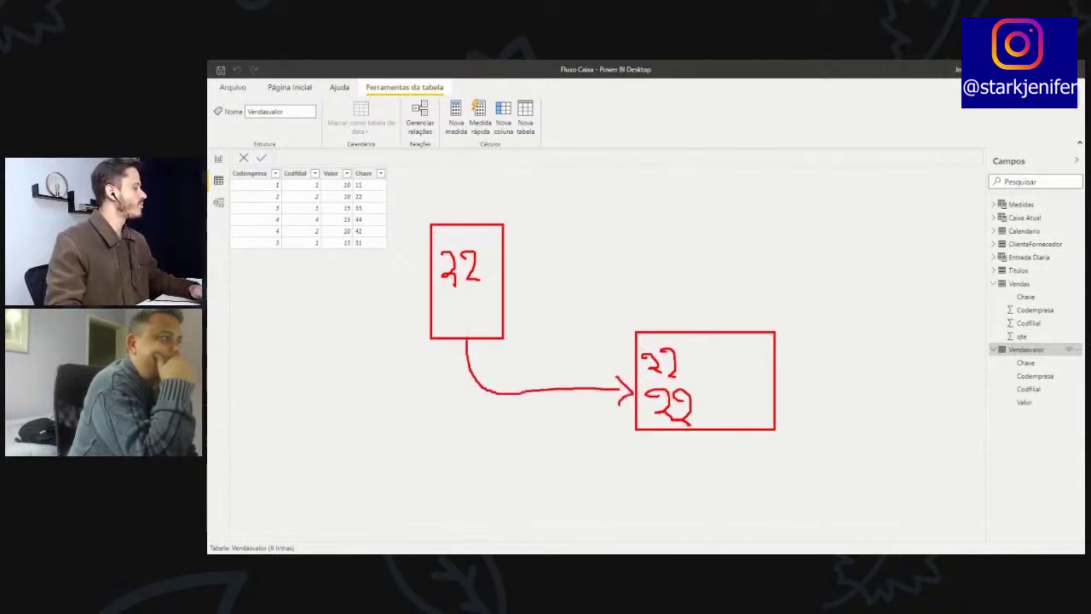